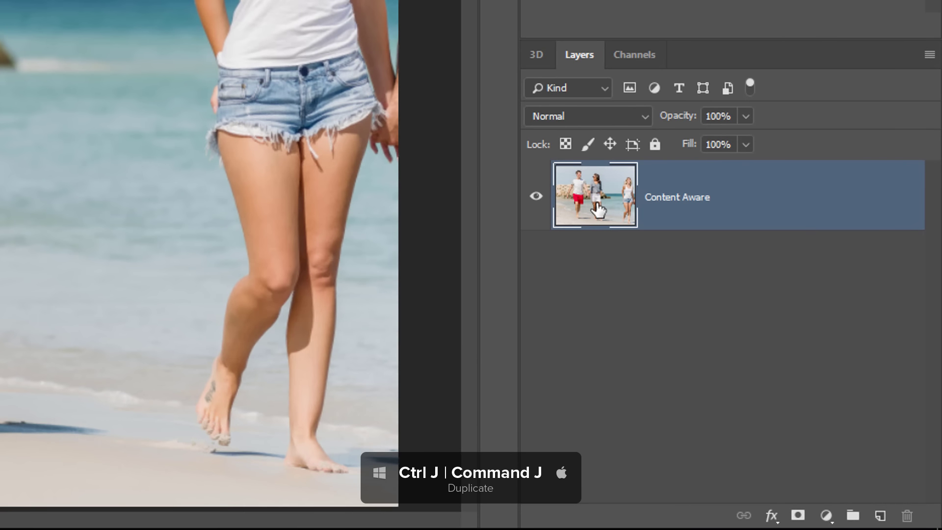
- Duplicate the Content Aware layer and rename the copy Edit
key(ctrl+j)
double_click(698, 203)
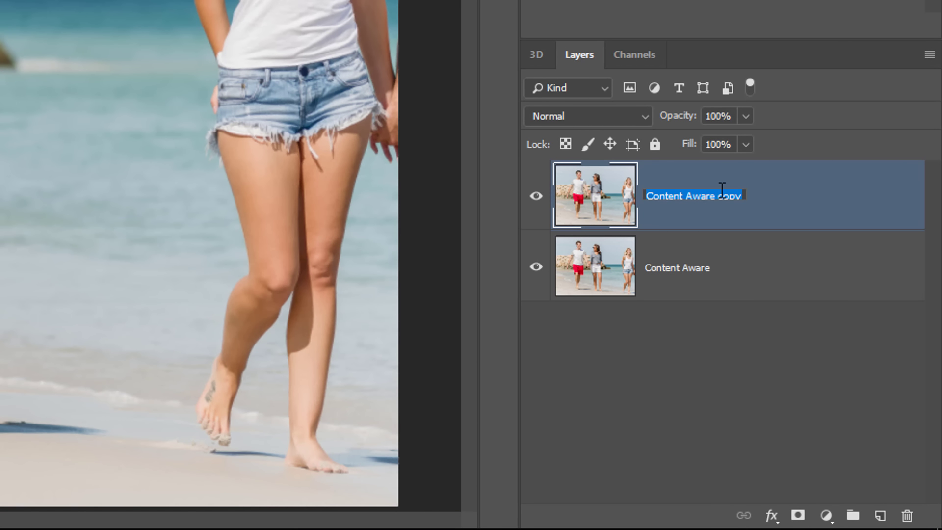
text(Edit)
key(Return)
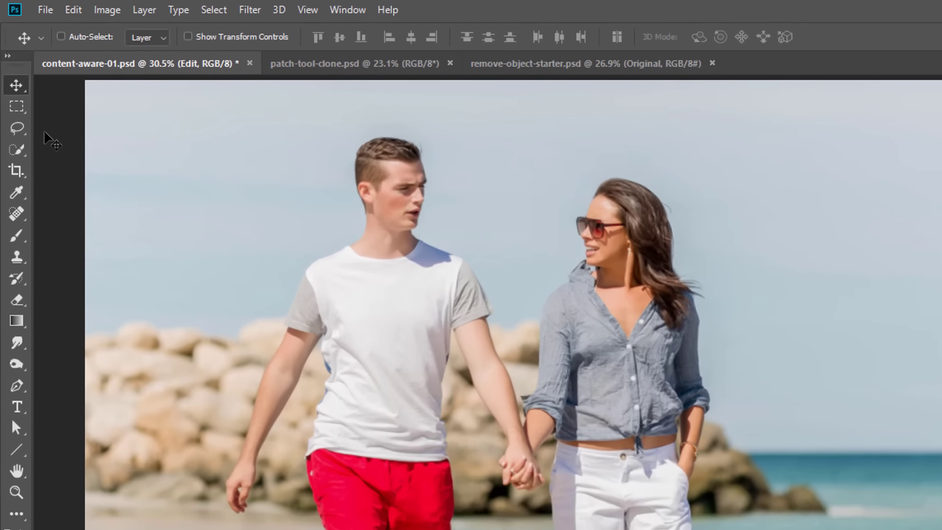
- Draw a loose Lasso selection around the blonde woman in denim shorts and subtract the gap between her legs
click(10, 77)
click(45, 77)
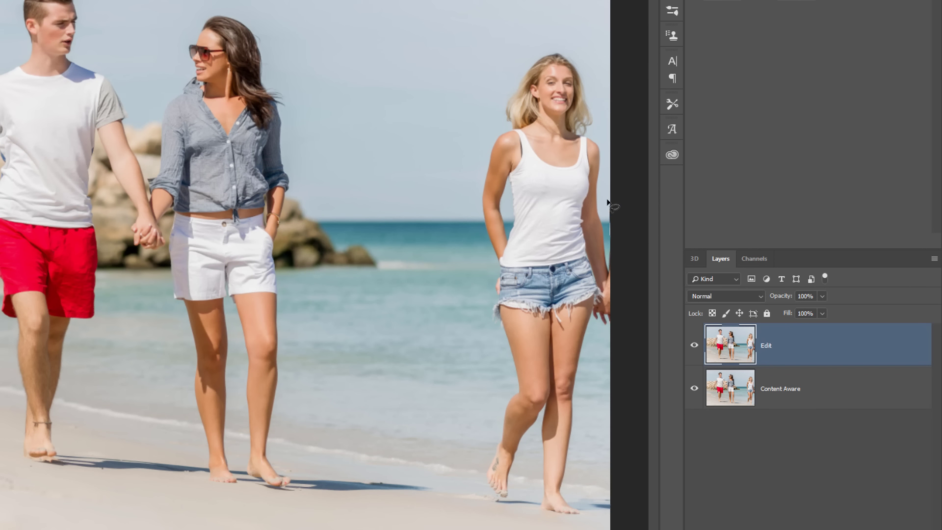
mouse_move(607, 201)
mouse_down()
mouse_move(607, 137)
mouse_move(590, 85)
mouse_move(565, 47)
mouse_move(550, 45)
mouse_move(495, 104)
mouse_move(470, 201)
mouse_up()
mouse_move(481, 245)
mouse_down()
mouse_move(483, 327)
mouse_move(499, 366)
mouse_move(473, 473)
mouse_move(476, 504)
mouse_move(483, 515)
mouse_move(572, 527)
mouse_up()
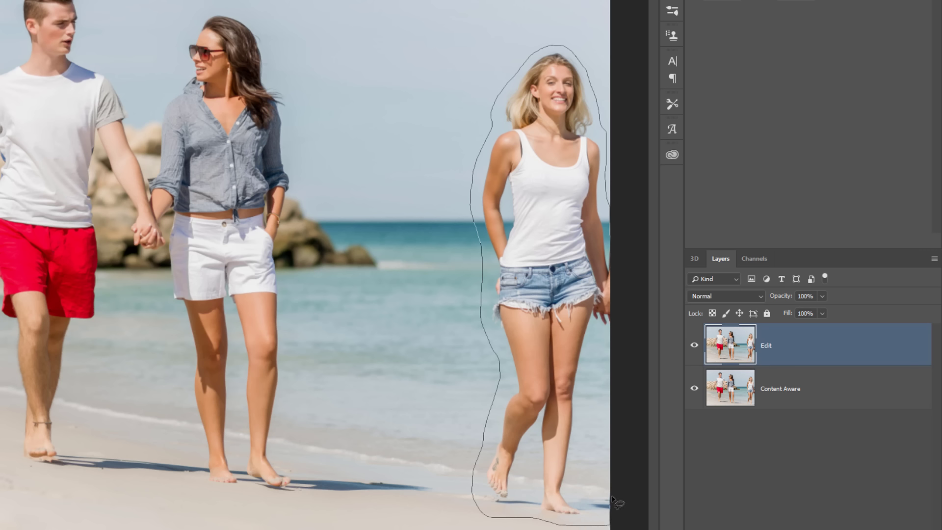
mouse_move(612, 497)
mouse_down()
mouse_move(578, 494)
mouse_move(569, 481)
mouse_move(595, 349)
mouse_move(620, 325)
mouse_up()
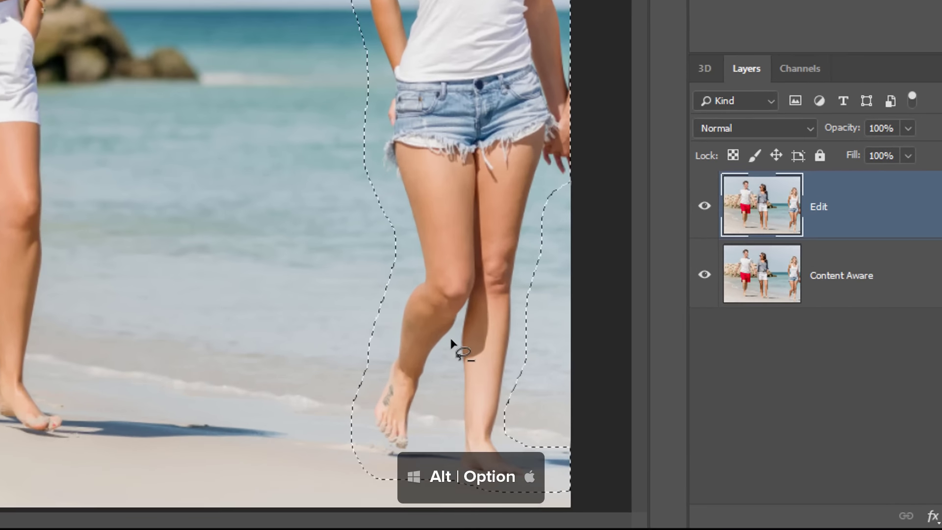
drag(498, 390, 476, 446)
mouse_move(421, 412)
mouse_down()
mouse_move(421, 441)
mouse_move(455, 443)
mouse_move(458, 345)
mouse_move(463, 356)
mouse_up()
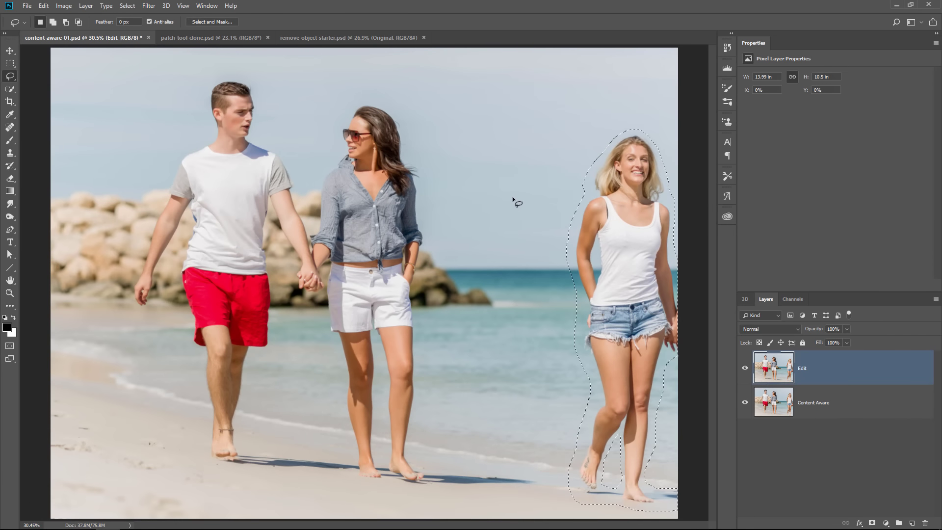
- Add a small oval patch of sky to the selection and subtract that patch again
key(shift)
mouse_move(500, 146)
mouse_down()
mouse_move(517, 189)
mouse_move(517, 157)
mouse_move(503, 138)
mouse_up()
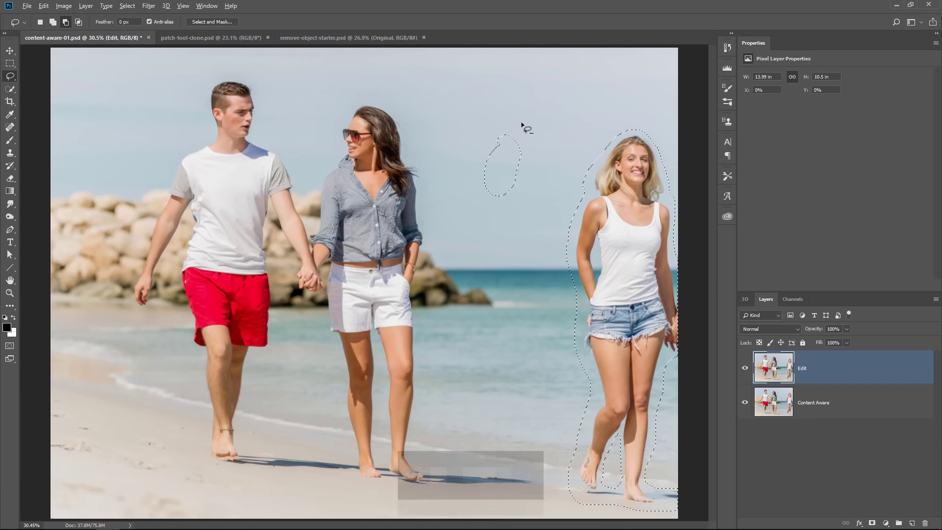
key(alt)
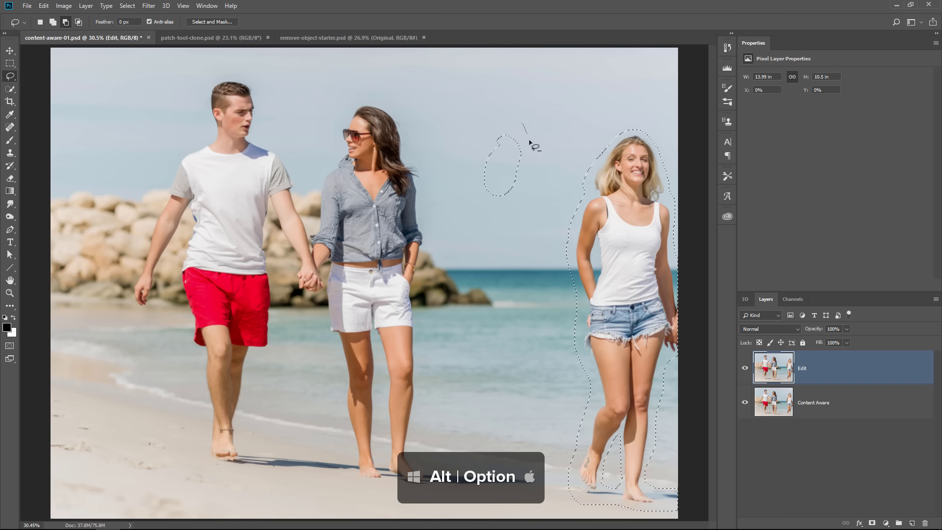
mouse_move(530, 143)
mouse_down()
mouse_move(513, 217)
mouse_move(462, 199)
mouse_move(484, 122)
mouse_move(523, 123)
mouse_up()
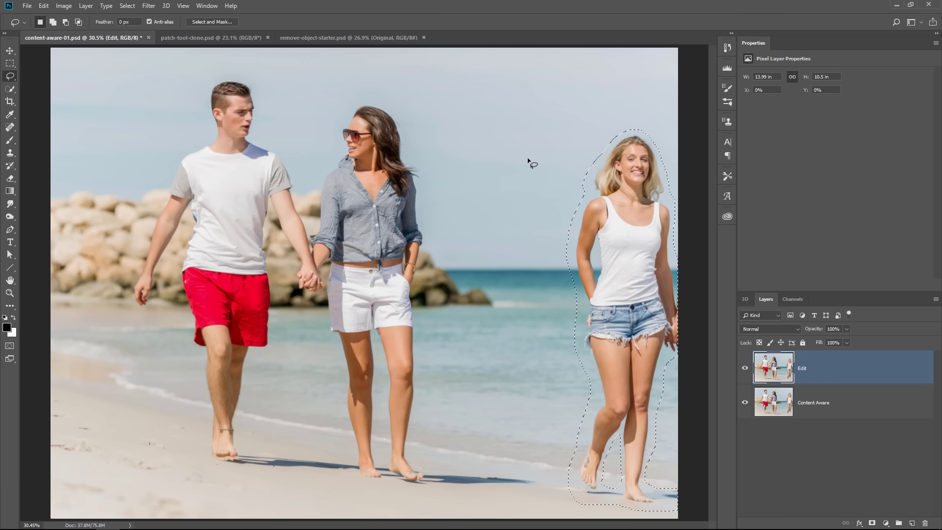
- Remove the selected woman with a Content-Aware fill using Color Adaptation, and compare the image with the Edit layer hidden and shown
click(45, 7)
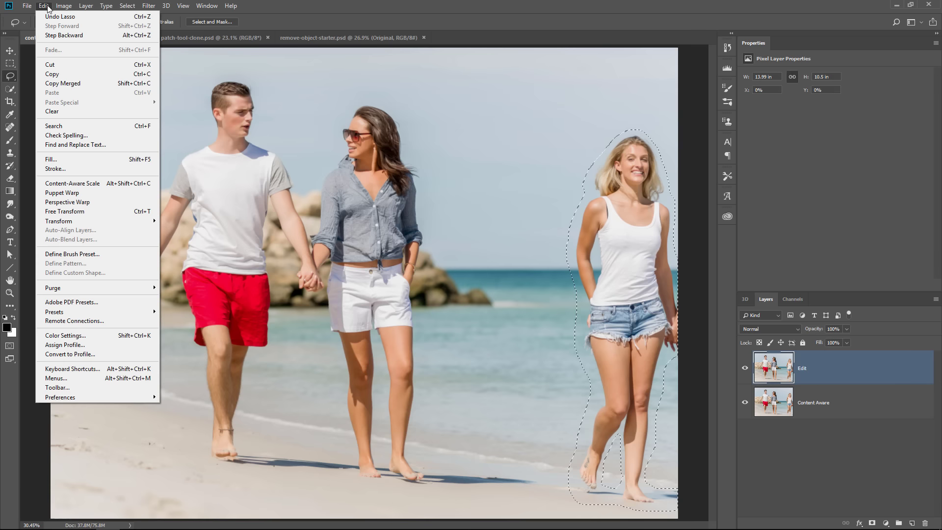
click(75, 160)
click(294, 109)
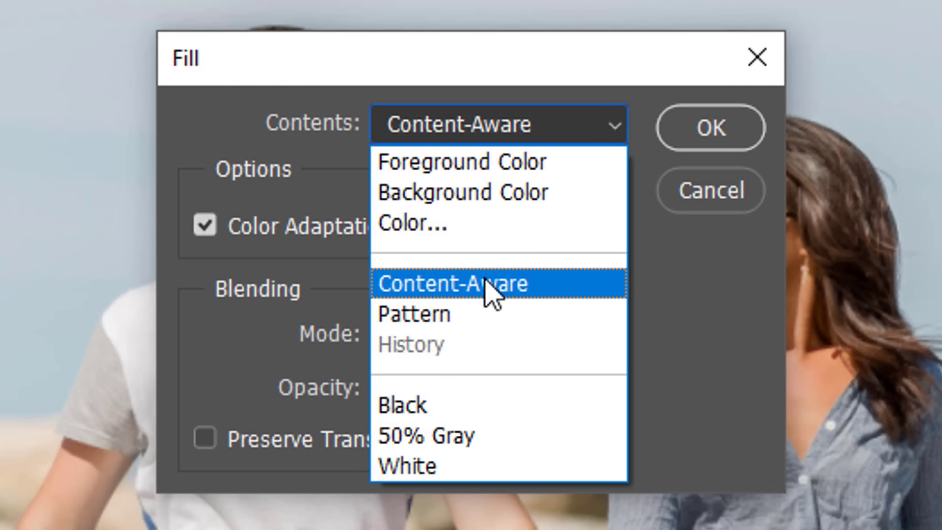
click(330, 179)
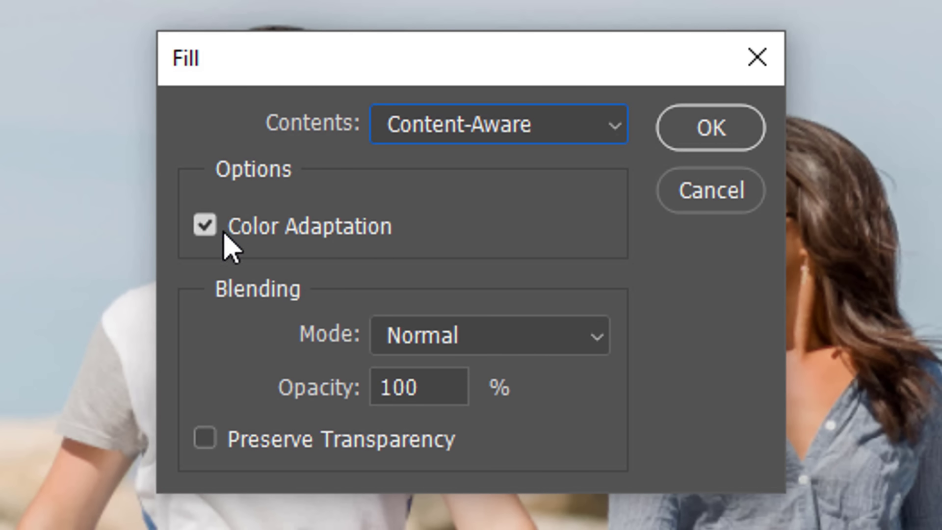
click(706, 130)
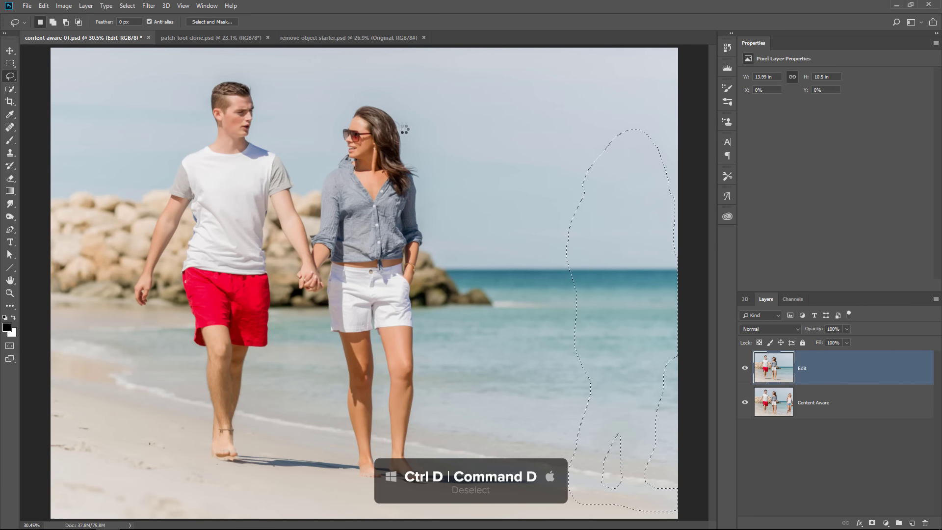
key(ctrl+d)
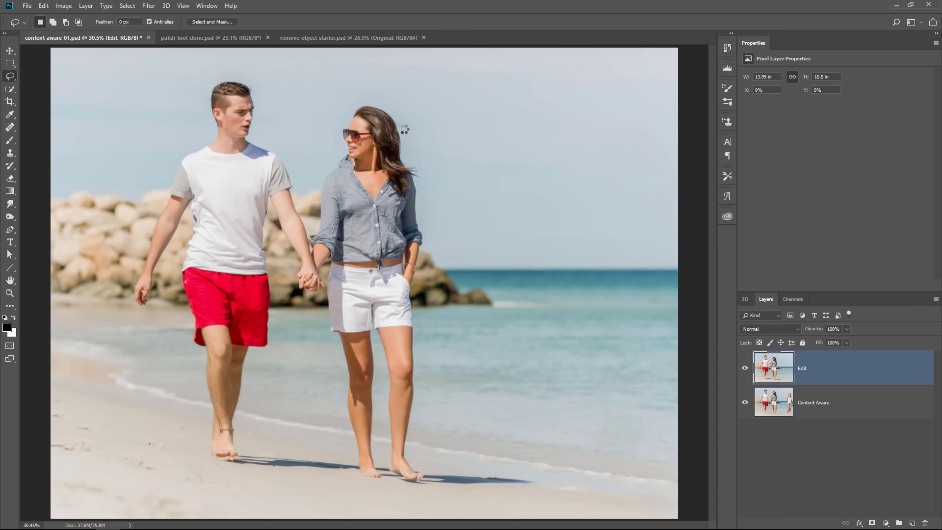
click(745, 368)
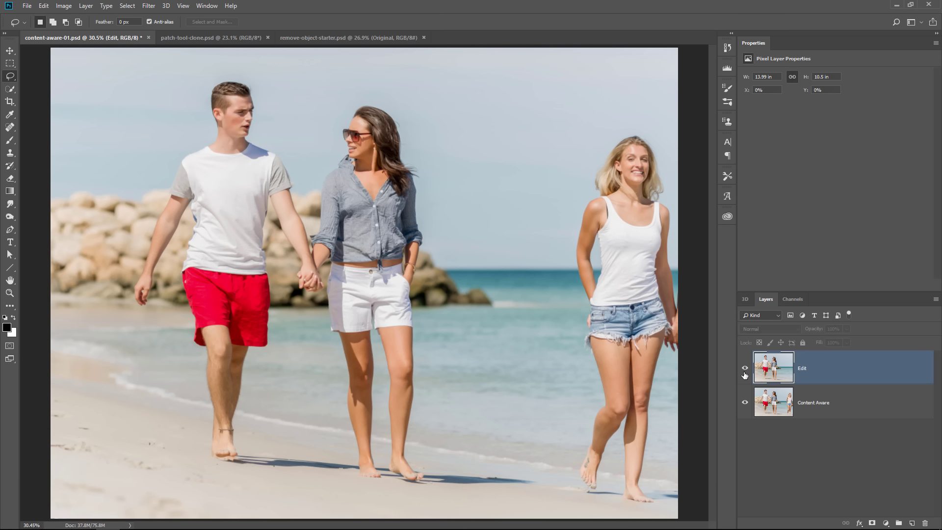
click(744, 371)
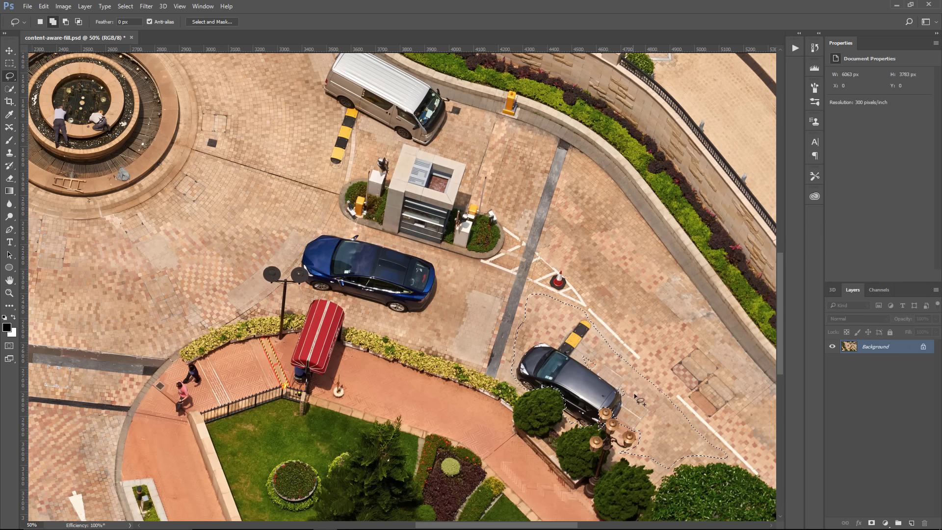
- In content-aware-fill.psd, outline paving around the dark gray car and remove the car with a Content-Aware fill
mouse_move(553, 250)
mouse_down()
mouse_move(684, 329)
mouse_move(557, 246)
mouse_up()
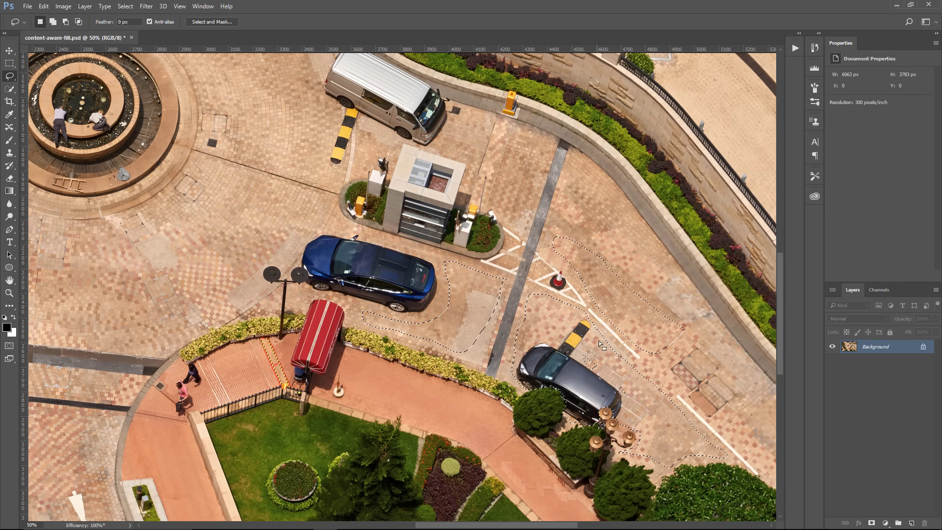
click(871, 523)
key(shift+F5)
click(558, 151)
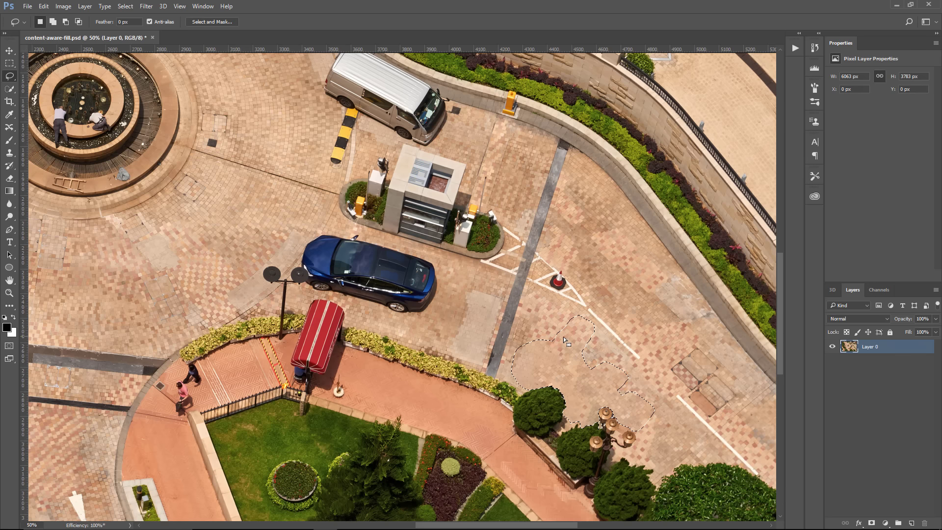
key(ctrl+d)
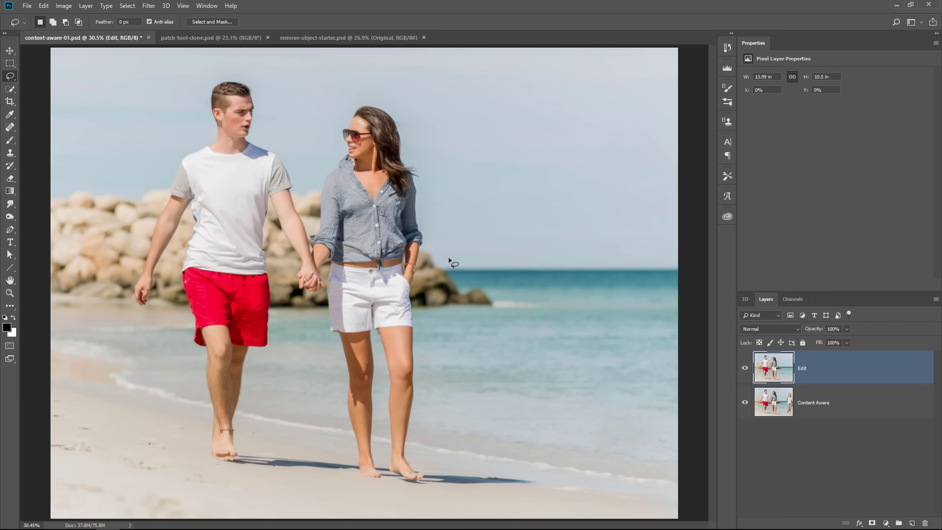
- Switch to patch-tool-clone.psd to work on the three people seated by the canal
click(200, 41)
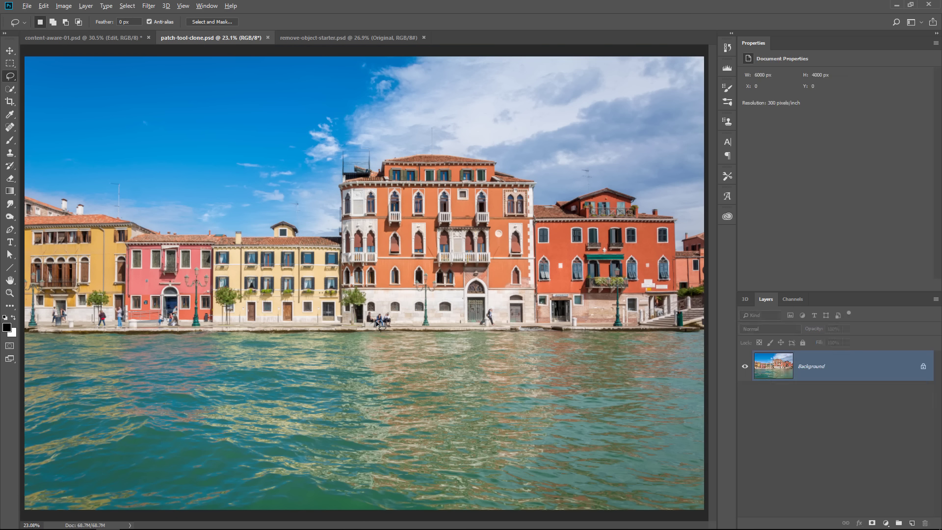
scroll(379, 324, up, 6)
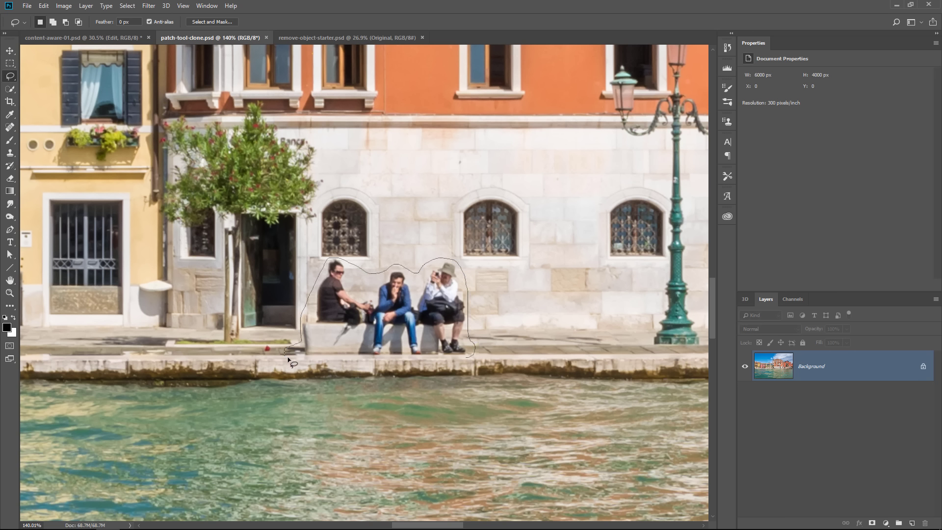
- Try to remove the three seated people and their bench with a Lasso selection and a Content-Aware fill, and undo it
drag(465, 360, 467, 361)
click(44, 5)
click(74, 160)
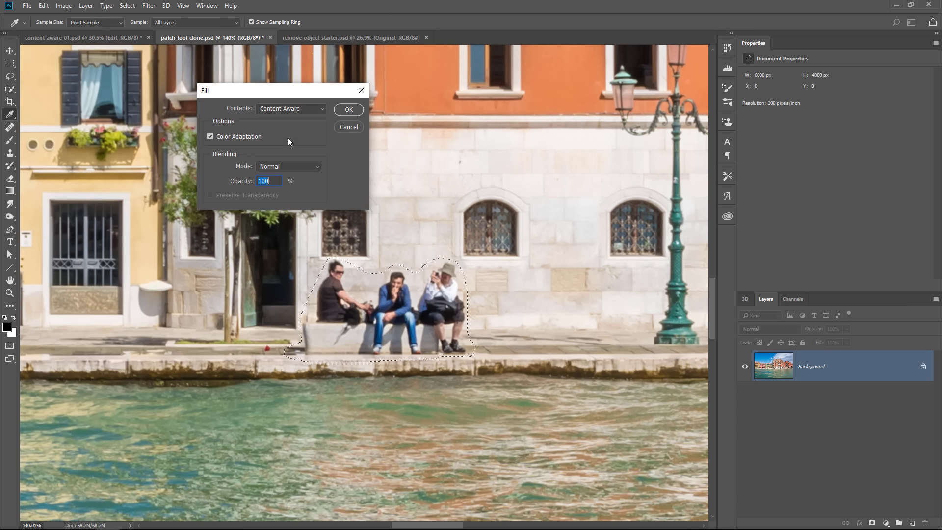
click(347, 109)
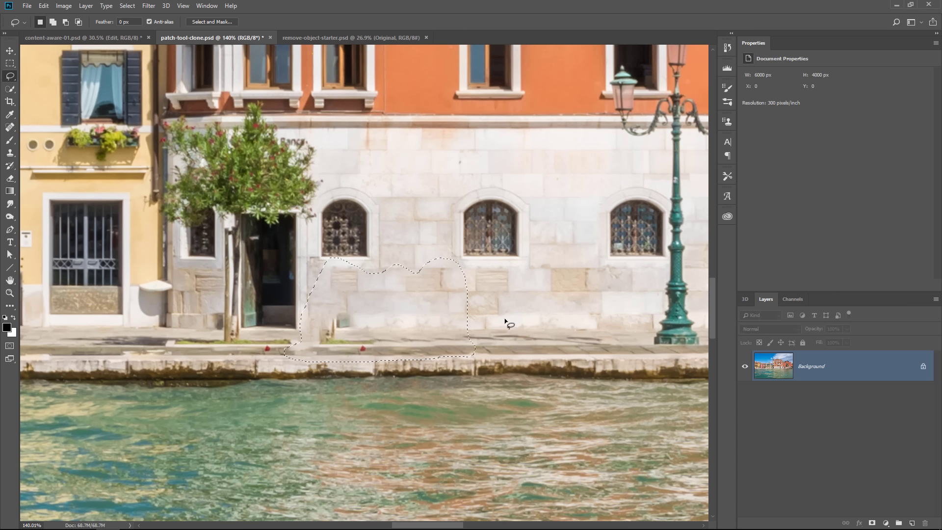
key(ctrl+alt+z)
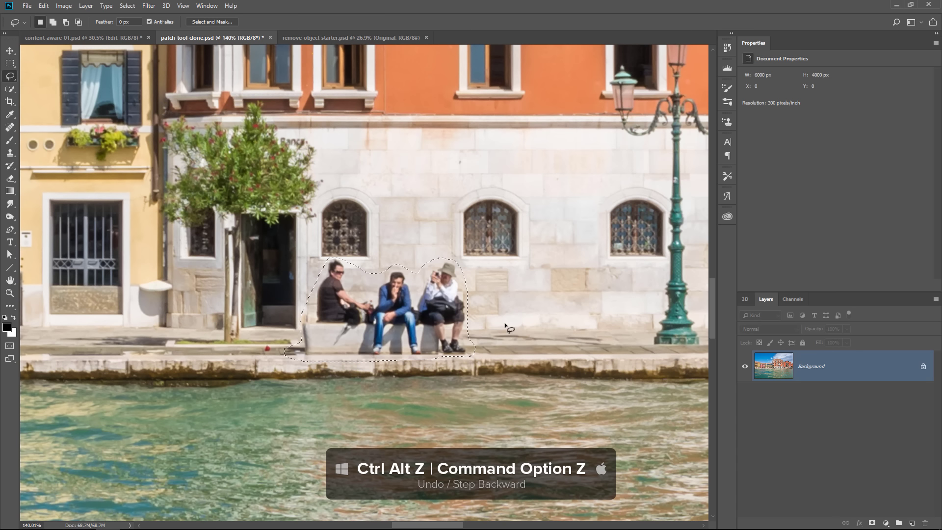
click(511, 330)
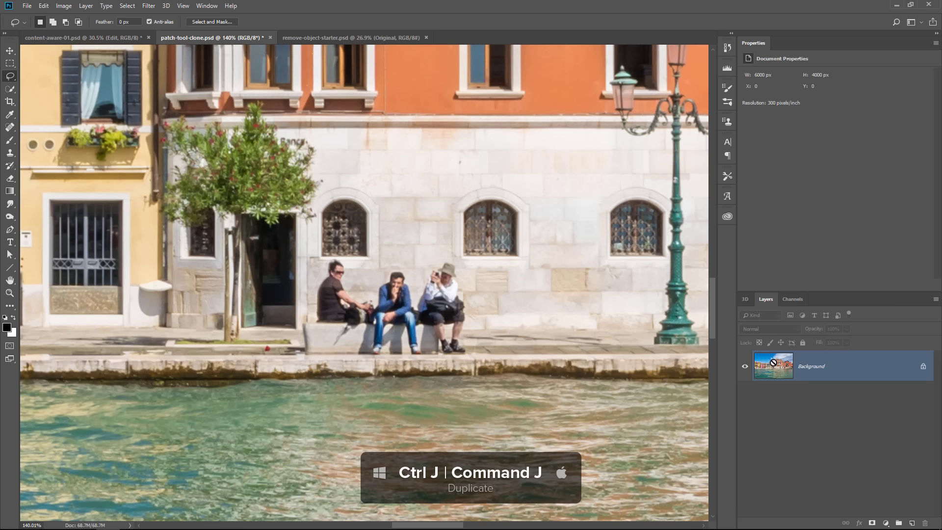
- Duplicate the Background layer and outline the three seated people and their bench with the Patch tool
key(ctrl+j)
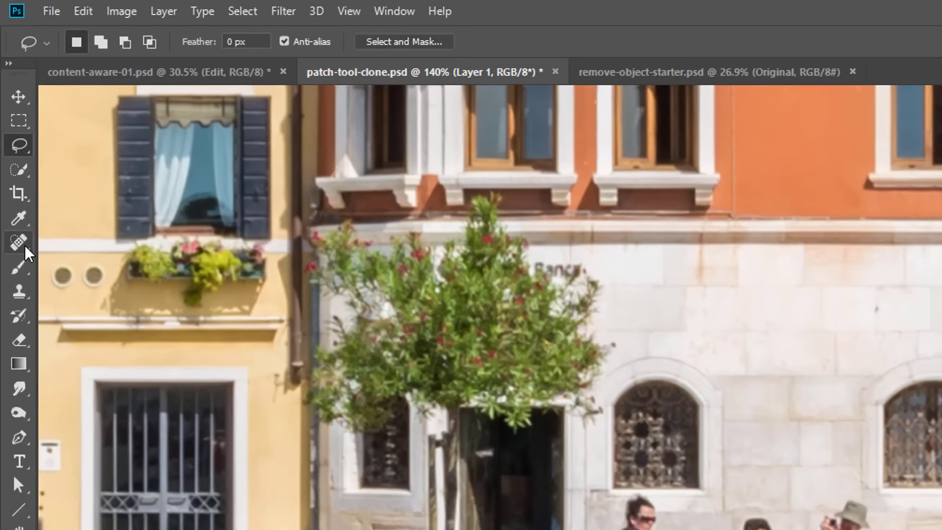
click(10, 127)
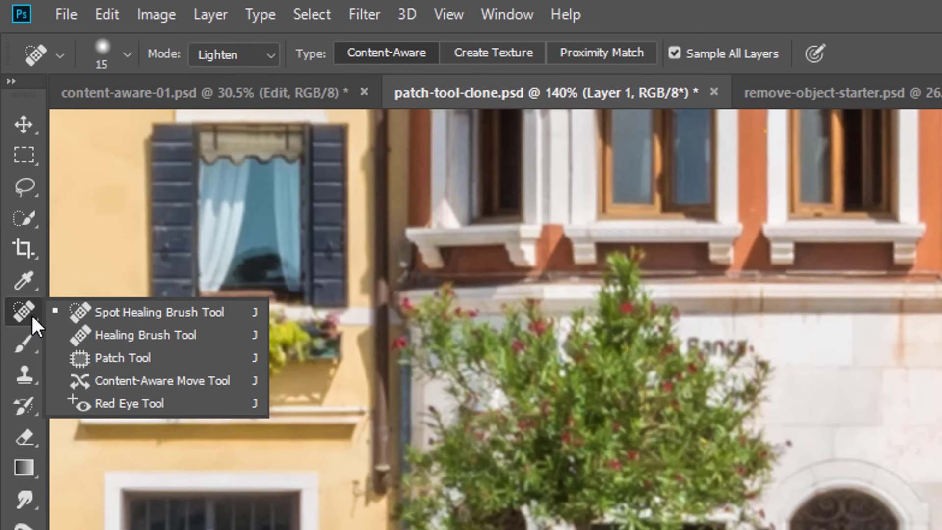
click(152, 358)
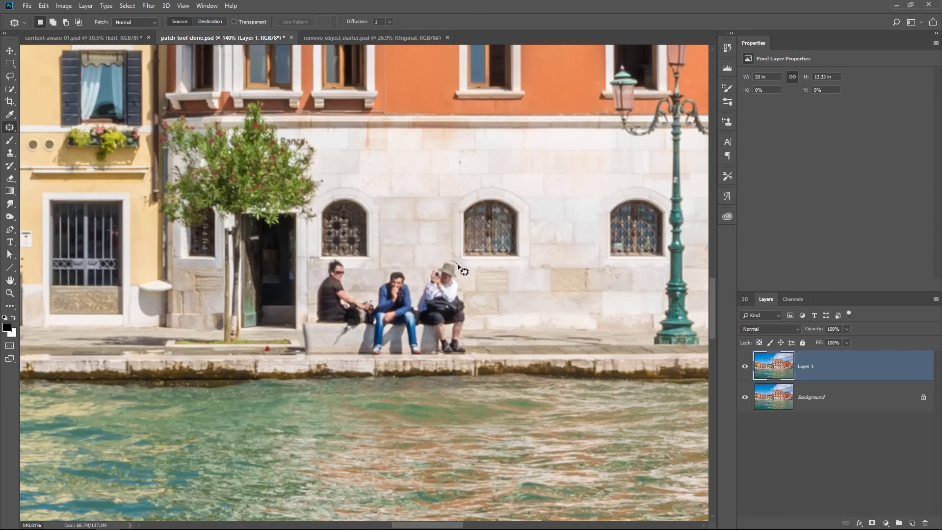
mouse_move(465, 342)
mouse_down()
mouse_move(428, 360)
mouse_move(327, 359)
mouse_up()
drag(422, 282, 444, 260)
- Patch the selected people and bench with the clean wall and pavement between the lamppost and the arched door, and deselect
scroll(468, 291, down, 5)
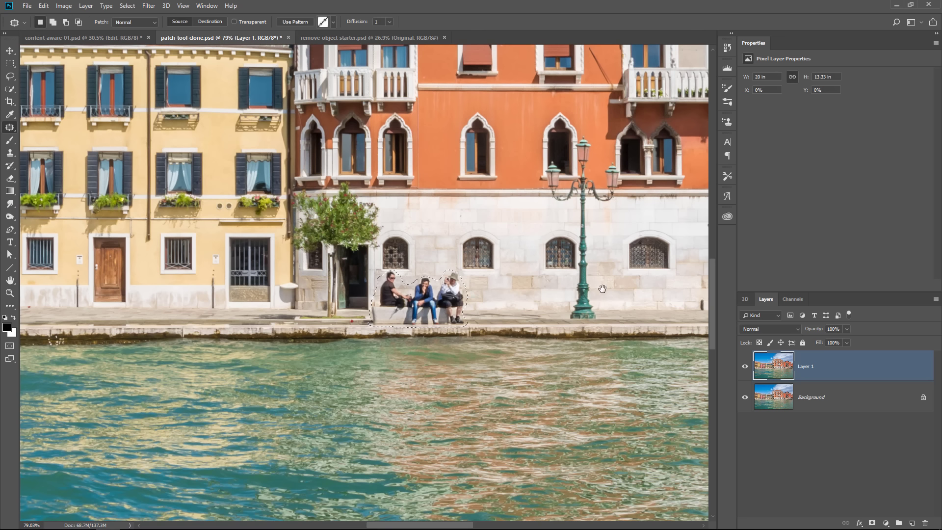
drag(604, 292, 442, 295)
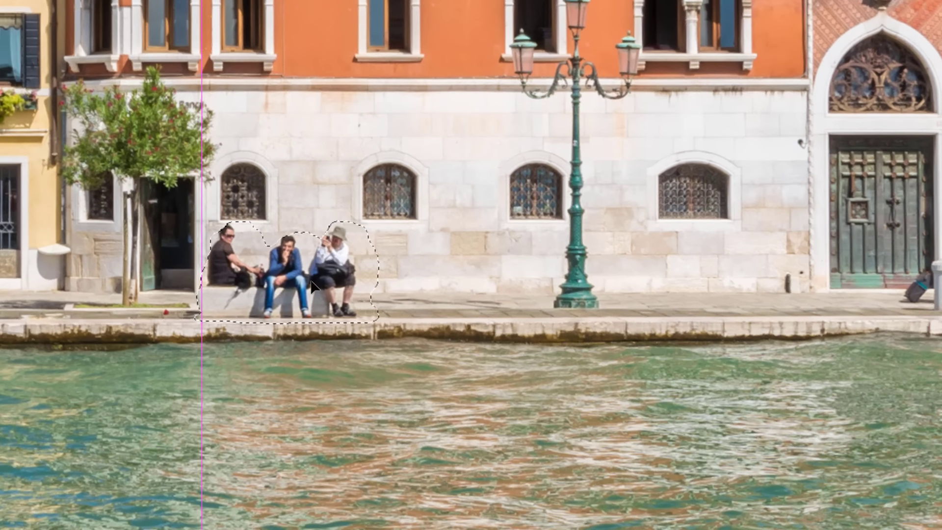
drag(260, 291, 677, 284)
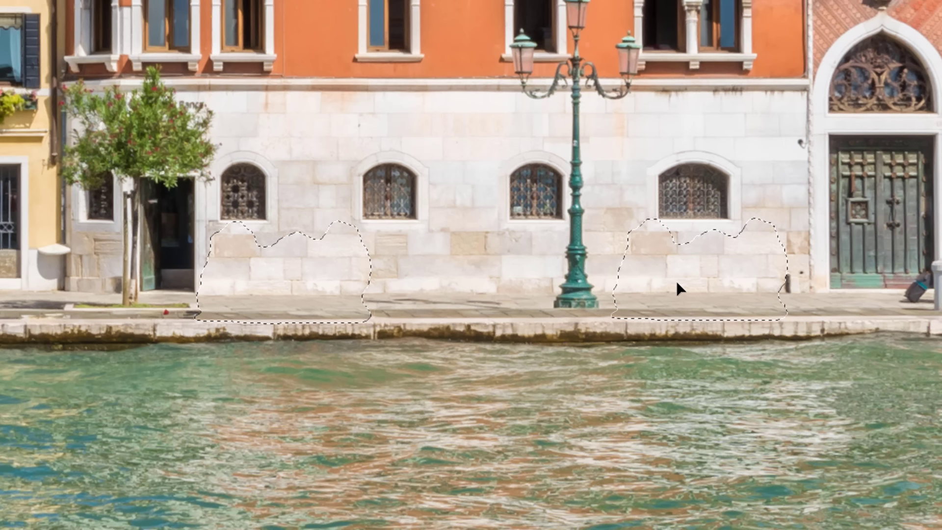
drag(678, 282, 677, 282)
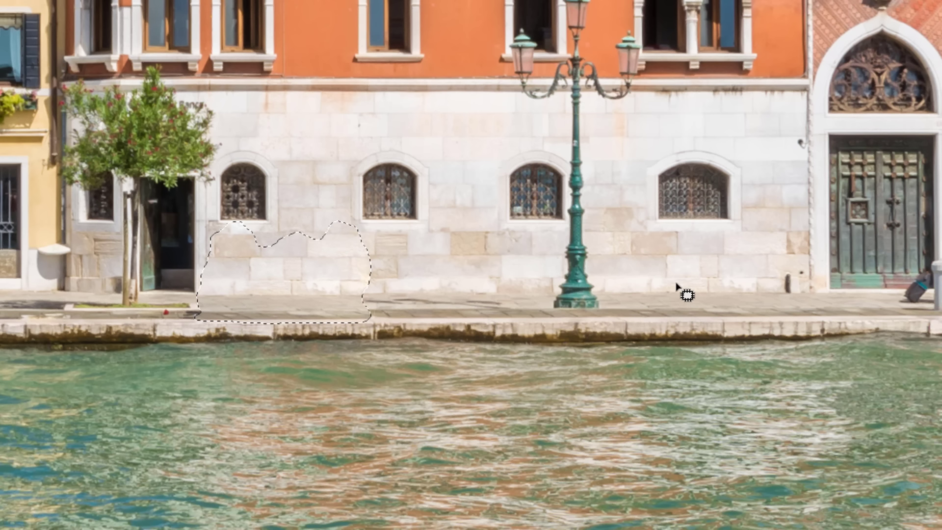
key(ctrl+d)
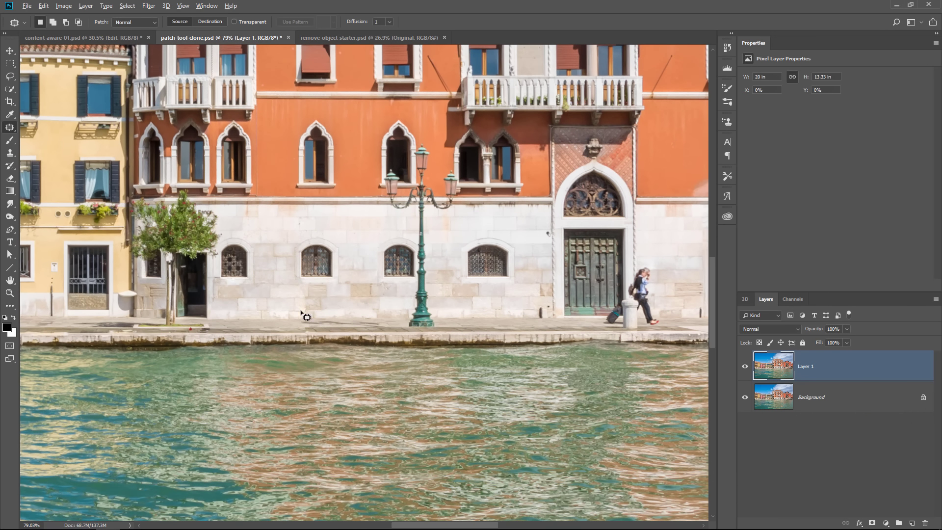
- Undo the last patch, patch the three seated people again with clean wall and pavement near the lamppost, and touch up a small spot at the wall's base
scroll(307, 318, up, 3)
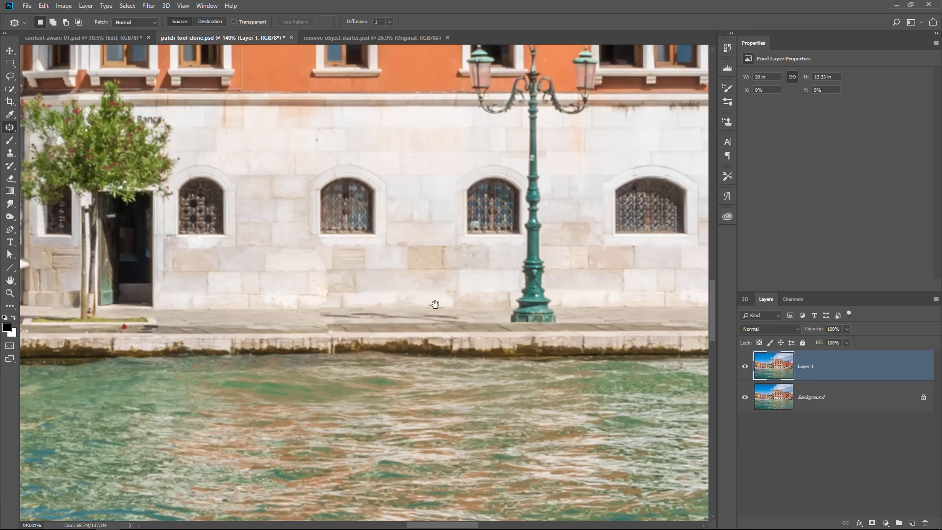
drag(435, 305, 326, 305)
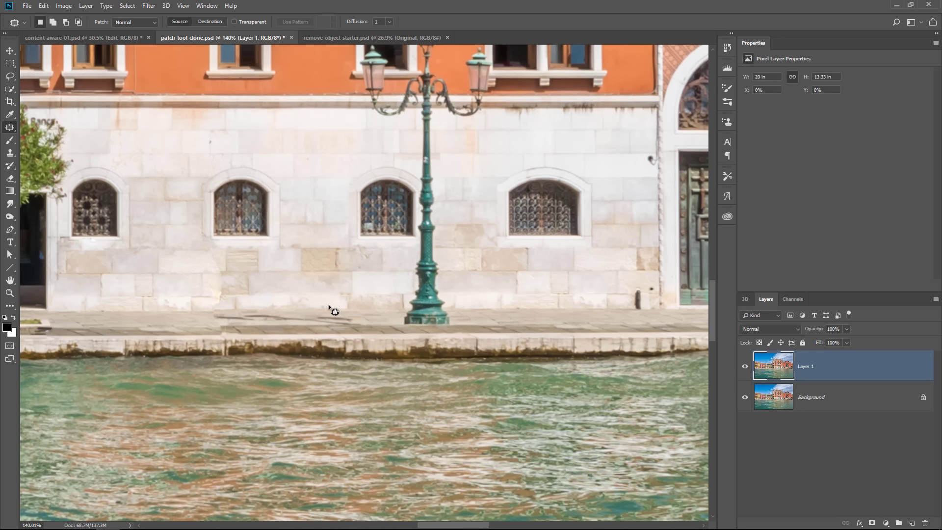
key(ctrl+alt+z)
key(ctrl+alt+z)
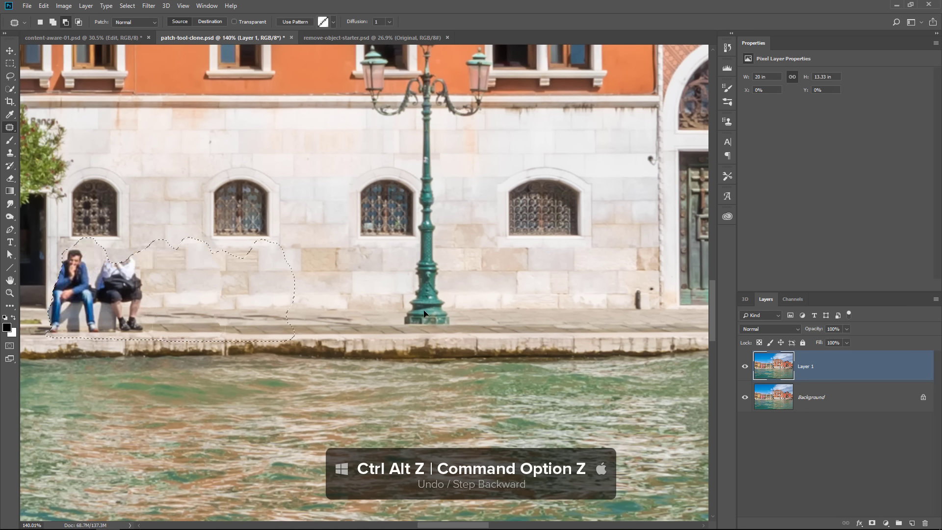
drag(424, 310, 585, 308)
key(ctrl+d)
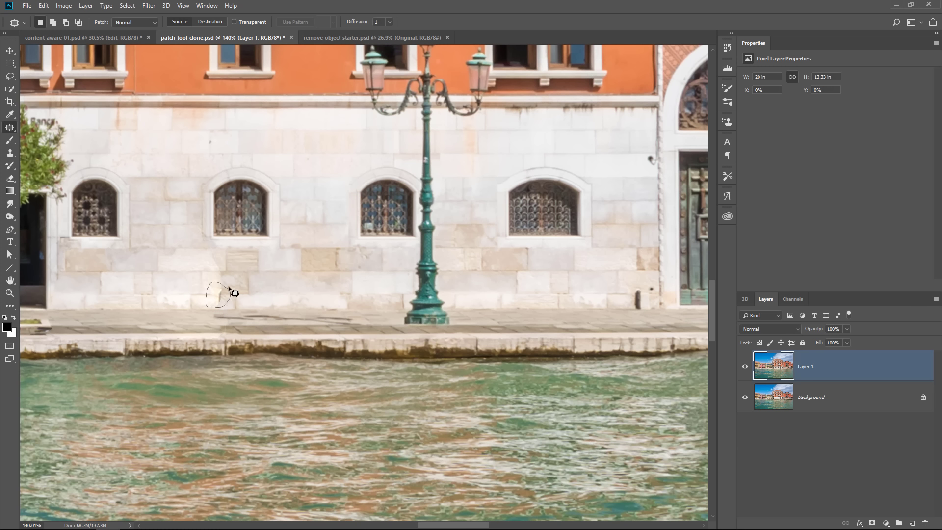
drag(229, 288, 222, 298)
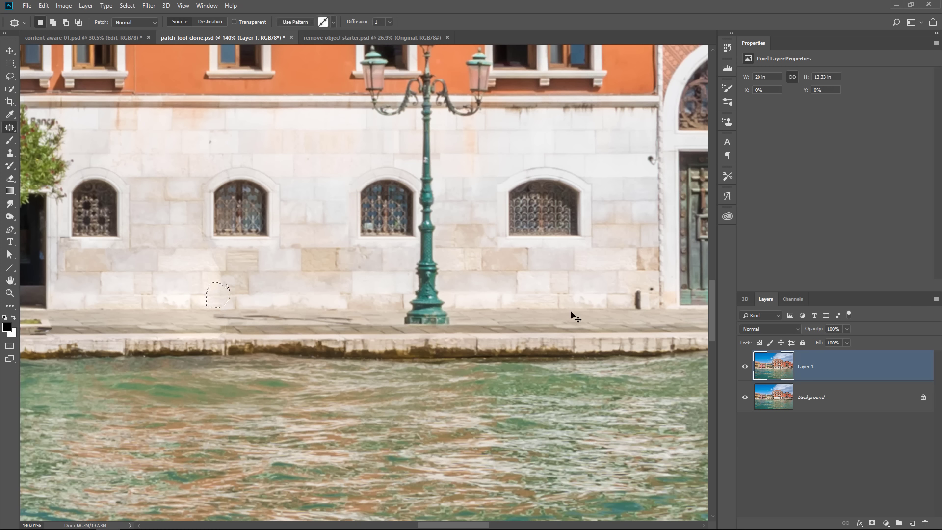
key(ctrl+d)
- Toggle Layer 1's visibility over the whole image to compare the patched version with the original
double_click(11, 280)
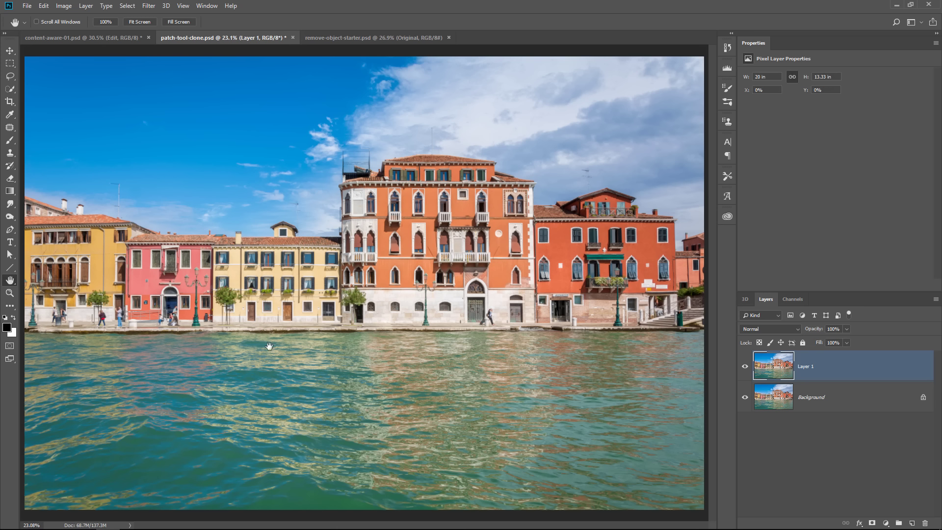
click(745, 368)
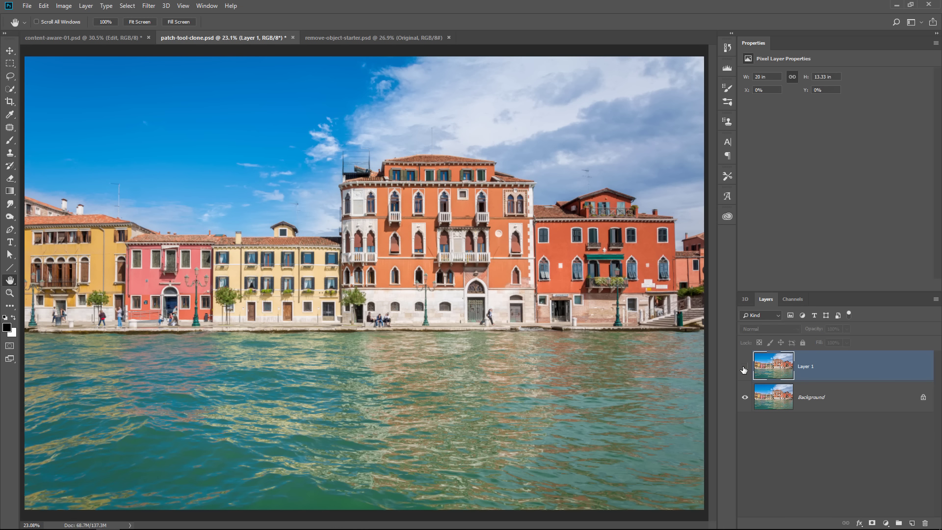
click(745, 368)
click(745, 368)
click(744, 368)
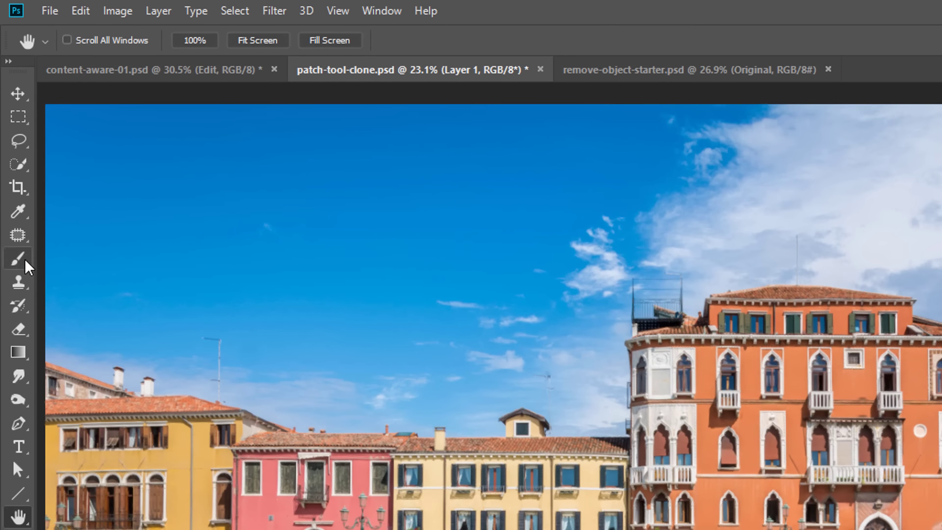
- Prepare a new empty layer above the visible Layer 1 for the Clone Stamp tool, with its sampling set to Current & Below
click(19, 281)
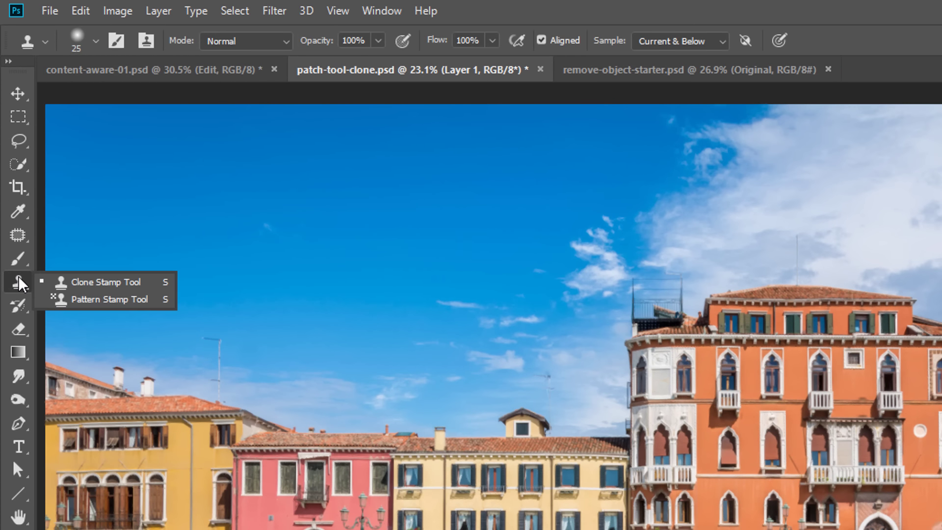
click(64, 282)
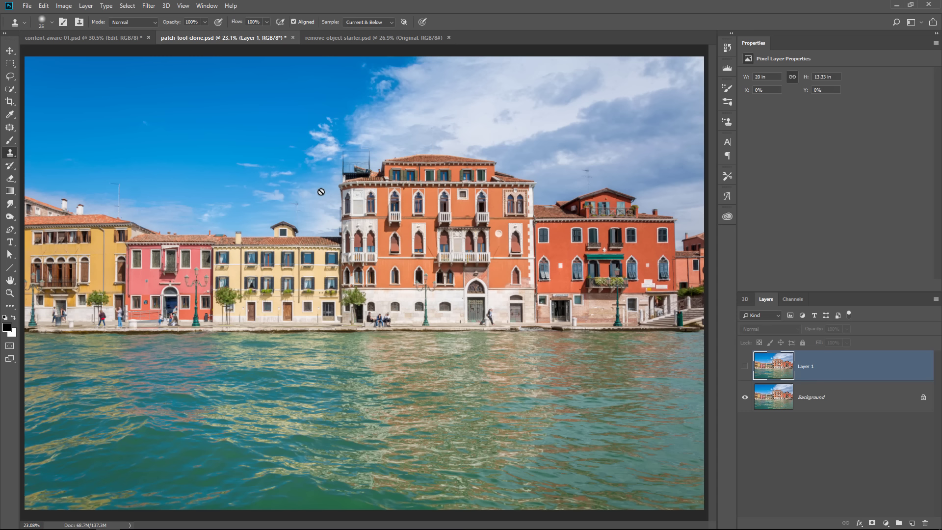
scroll(429, 313, up, 10)
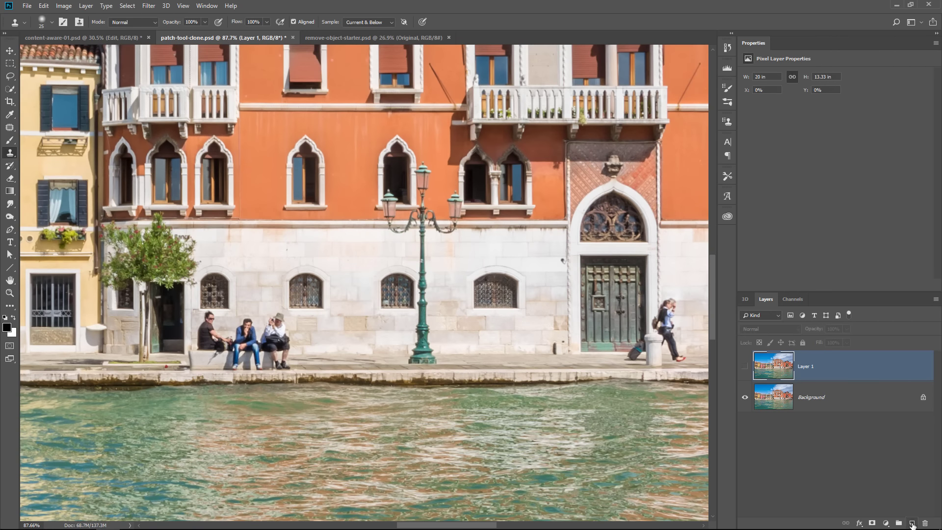
click(912, 523)
click(746, 398)
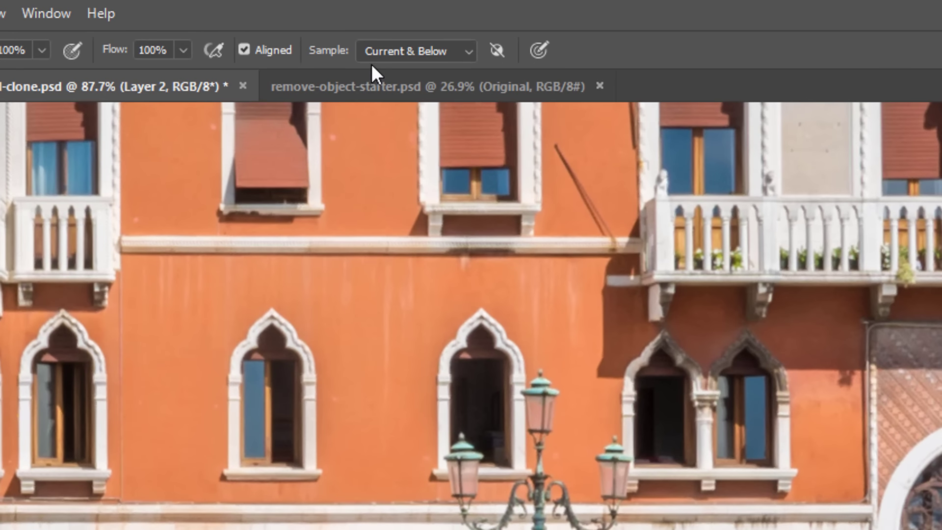
click(373, 41)
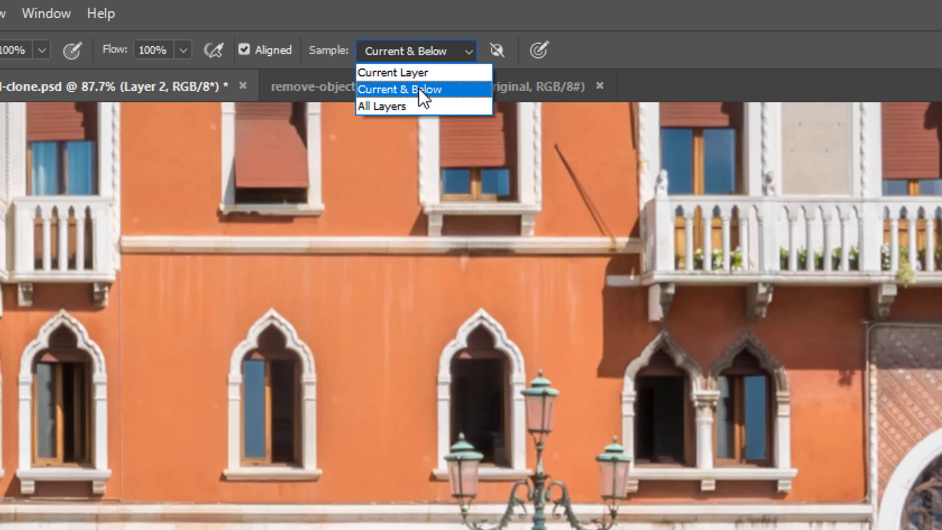
click(424, 93)
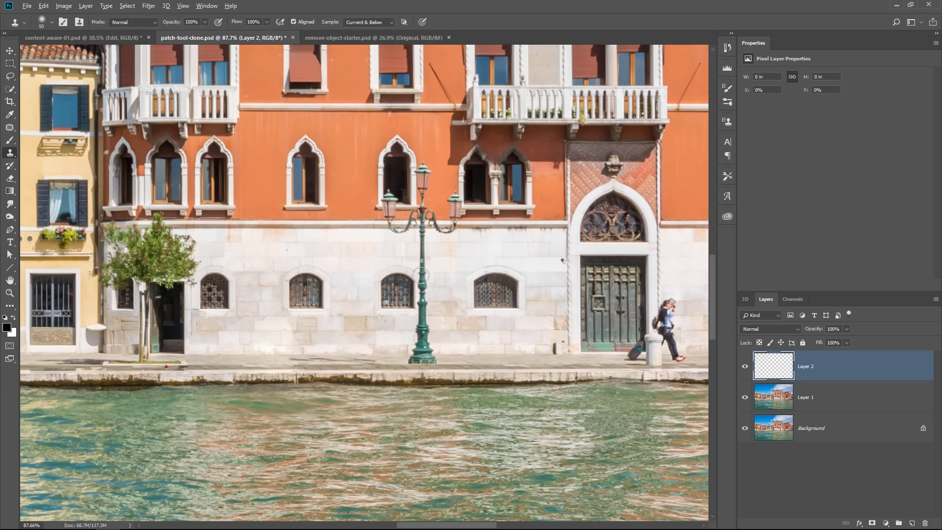
- Clone clean wall over the green lamppost's post, from its base up to the lamp arms
scroll(421, 276, up, 5)
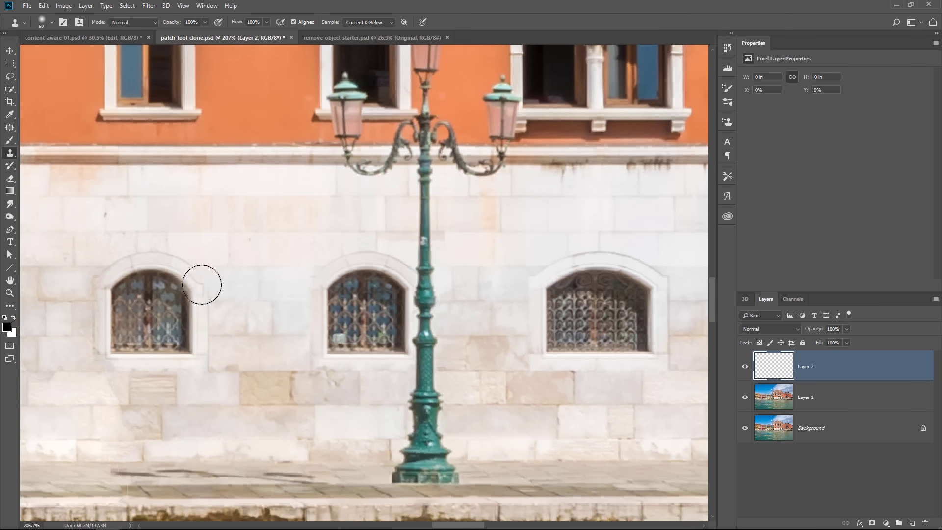
mouse_move(417, 270)
mouse_down()
mouse_move(427, 415)
mouse_move(439, 401)
mouse_move(436, 422)
mouse_move(397, 458)
mouse_move(433, 467)
mouse_move(403, 470)
mouse_move(454, 468)
mouse_move(431, 478)
mouse_move(454, 455)
mouse_up()
mouse_move(436, 238)
mouse_down()
mouse_move(443, 270)
mouse_move(422, 246)
mouse_move(429, 194)
mouse_up()
- Clone the white cornice and orange wall over the lamppost's curved arms and central lantern with a size 30 brush
drag(347, 219, 437, 341)
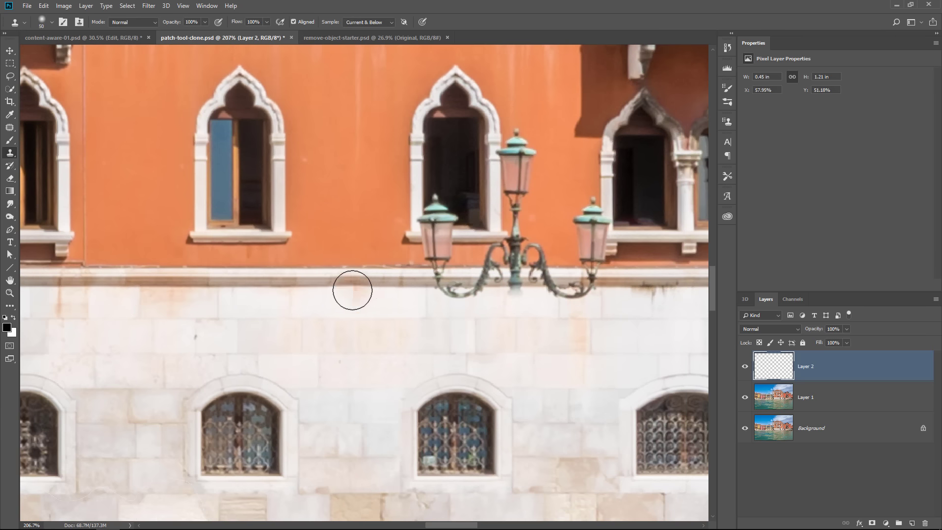
key(bracketleft)
key(bracketleft)
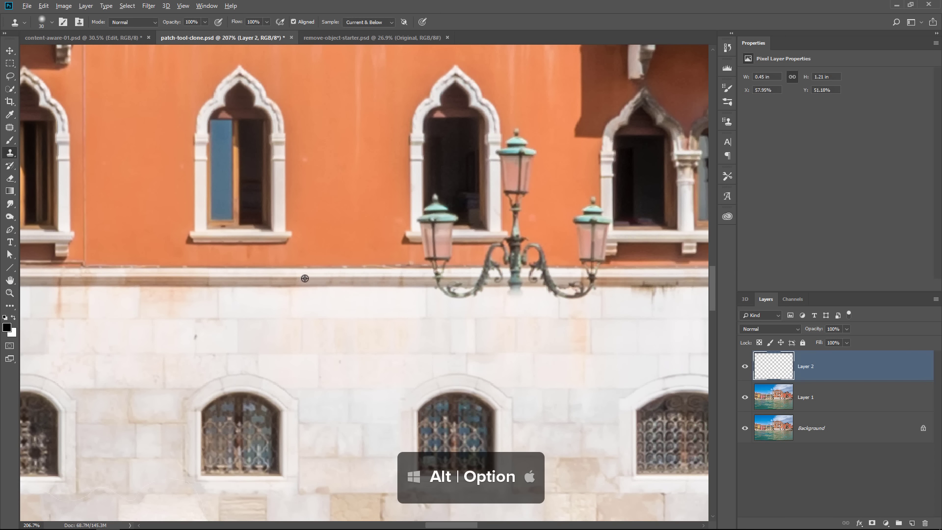
alt+click(294, 277)
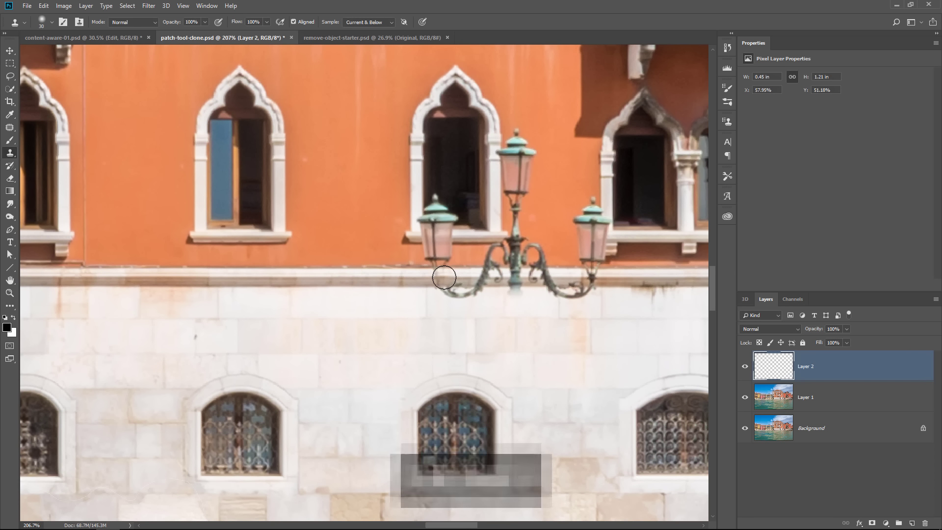
mouse_move(442, 277)
mouse_down()
mouse_move(517, 279)
mouse_move(450, 293)
mouse_move(611, 283)
mouse_move(428, 261)
mouse_move(531, 261)
mouse_move(518, 261)
mouse_move(542, 258)
mouse_move(505, 260)
mouse_move(543, 246)
mouse_up()
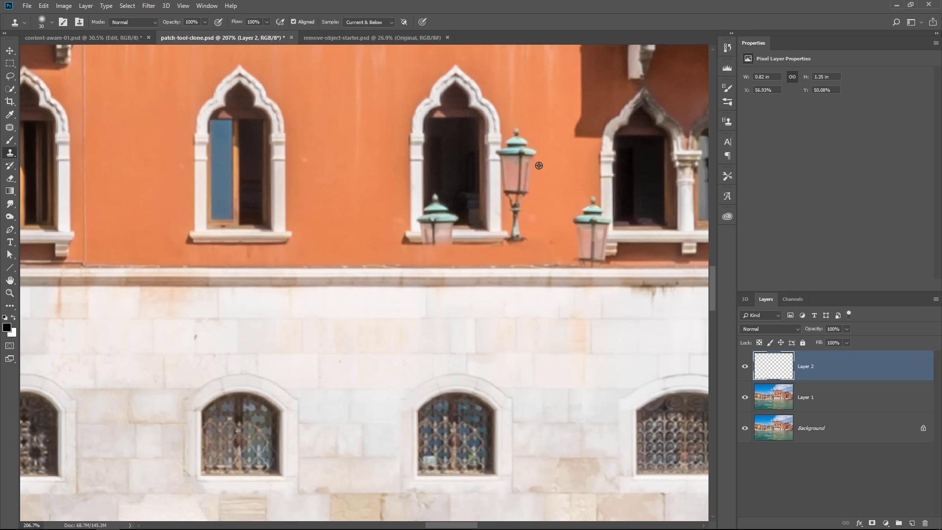
mouse_move(539, 166)
mouse_down()
mouse_move(512, 157)
mouse_move(519, 185)
mouse_move(544, 189)
mouse_move(538, 212)
mouse_move(556, 189)
mouse_up()
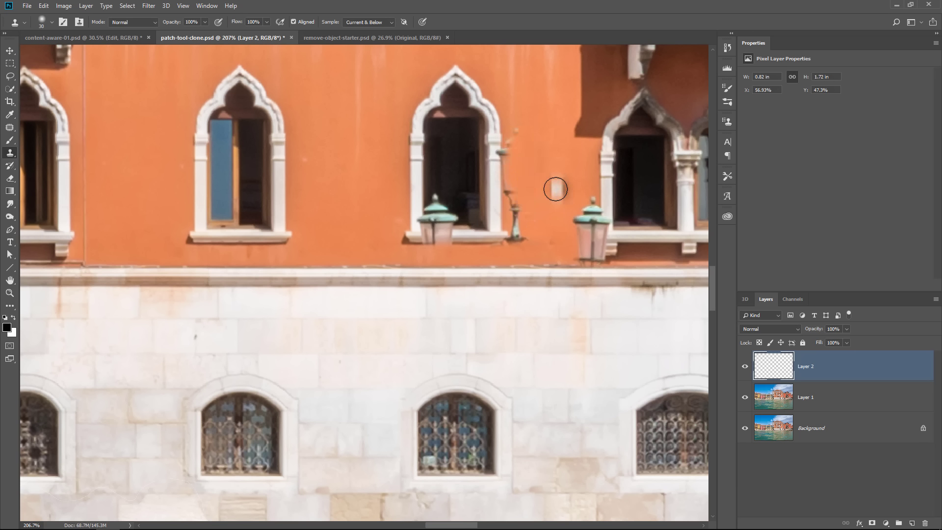
- Toggle Layer 2's visibility close up and over the whole image to compare the scene with and without the cloning
scroll(556, 190, down, 2)
click(744, 369)
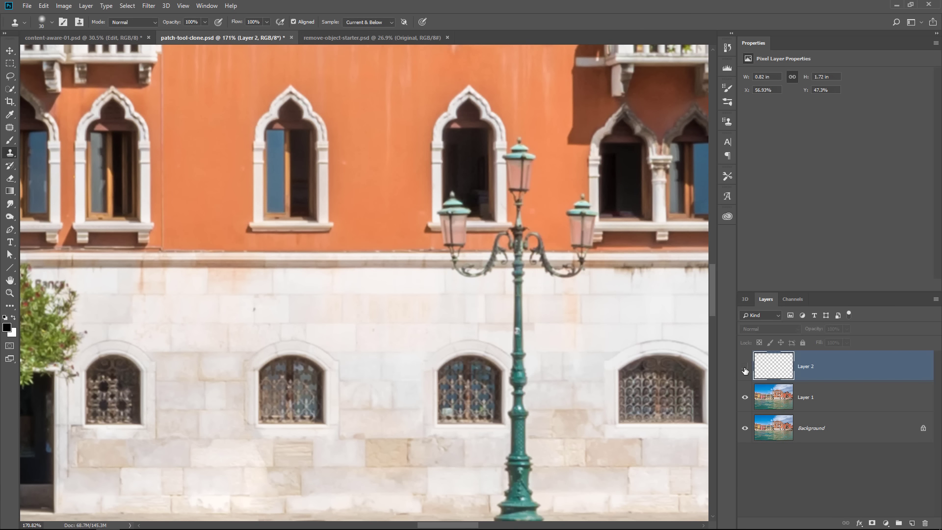
click(744, 369)
click(744, 369)
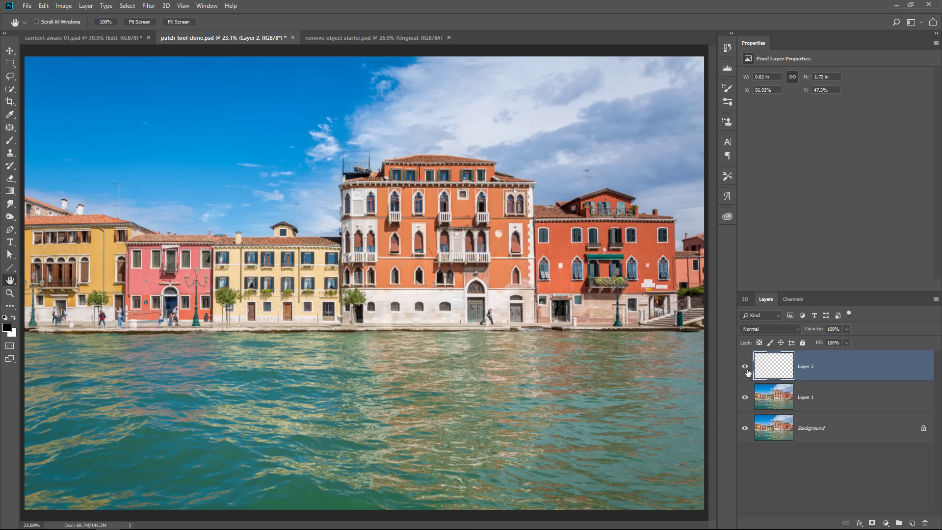
click(745, 367)
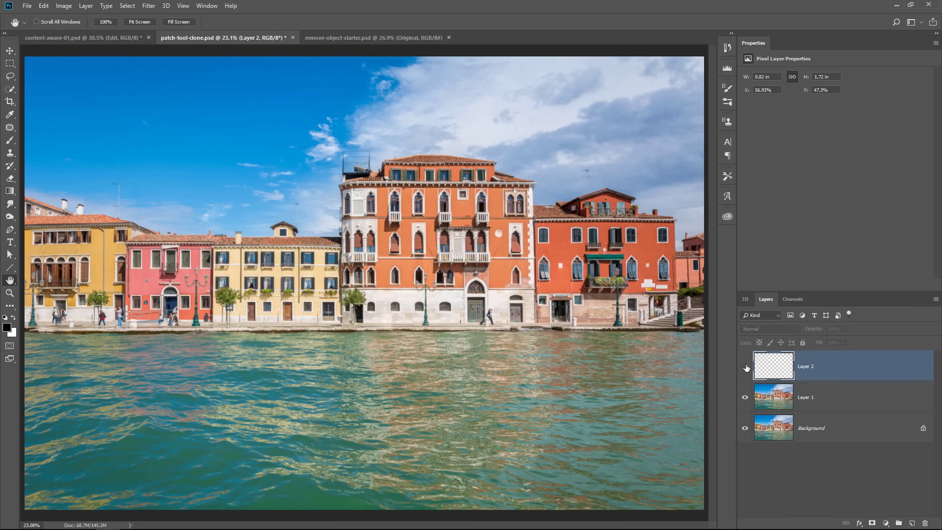
click(745, 368)
click(745, 367)
click(745, 368)
click(746, 367)
click(745, 368)
click(746, 368)
click(746, 367)
click(745, 368)
click(745, 368)
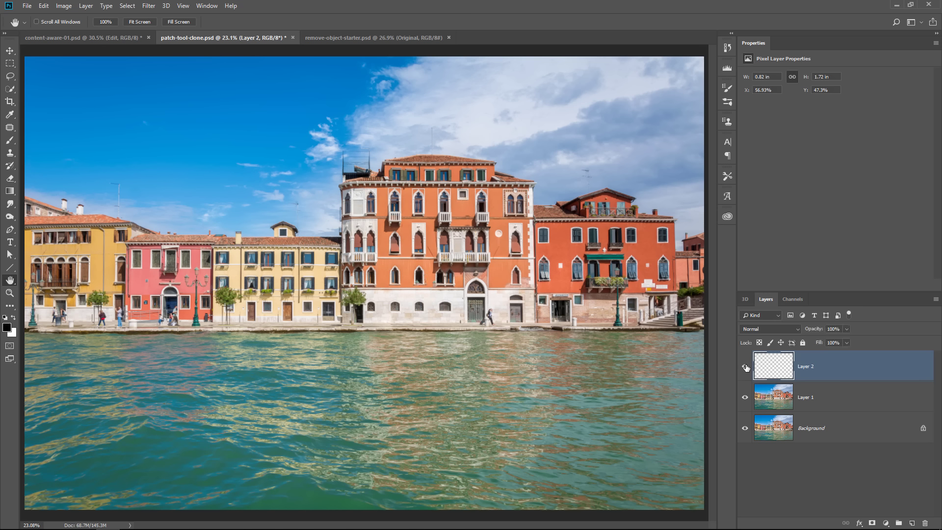
click(745, 368)
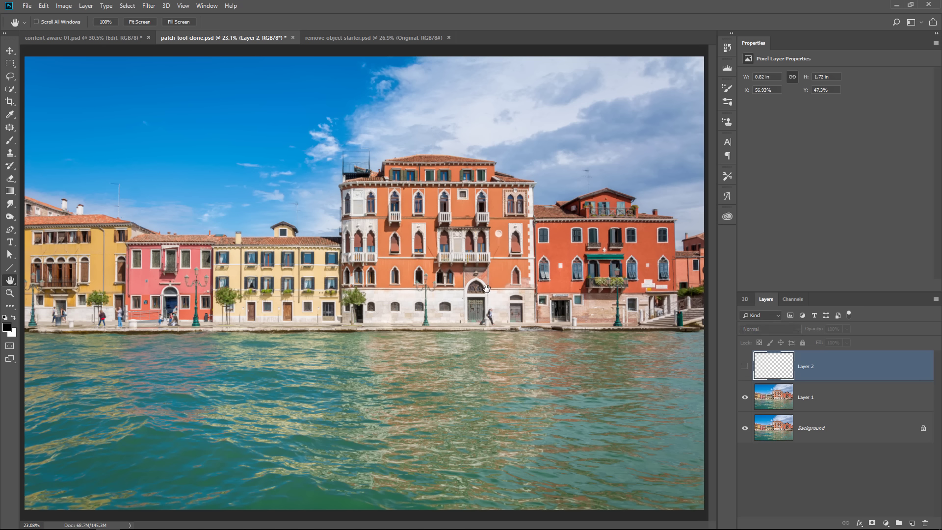
- Switch to remove-object-starter.psd and duplicate the Original layer twice
click(406, 36)
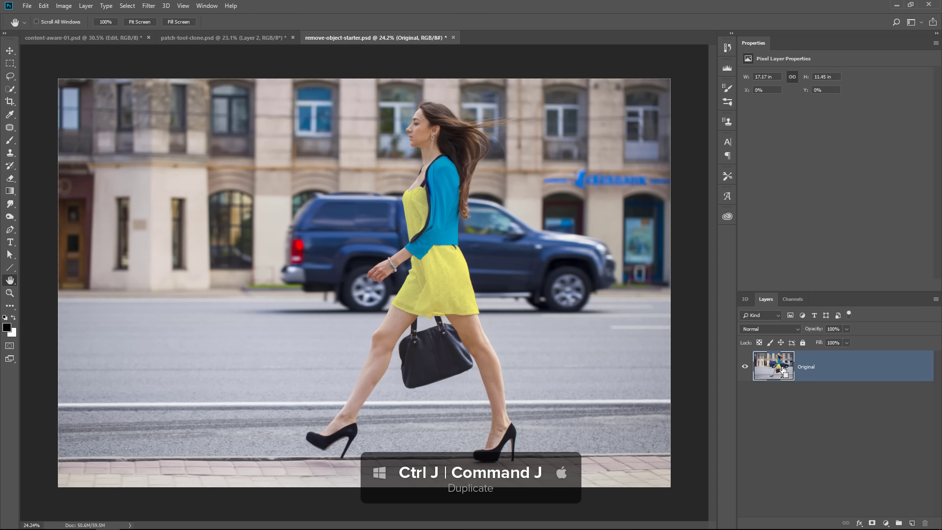
key(ctrl+j)
key(ctrl+j)
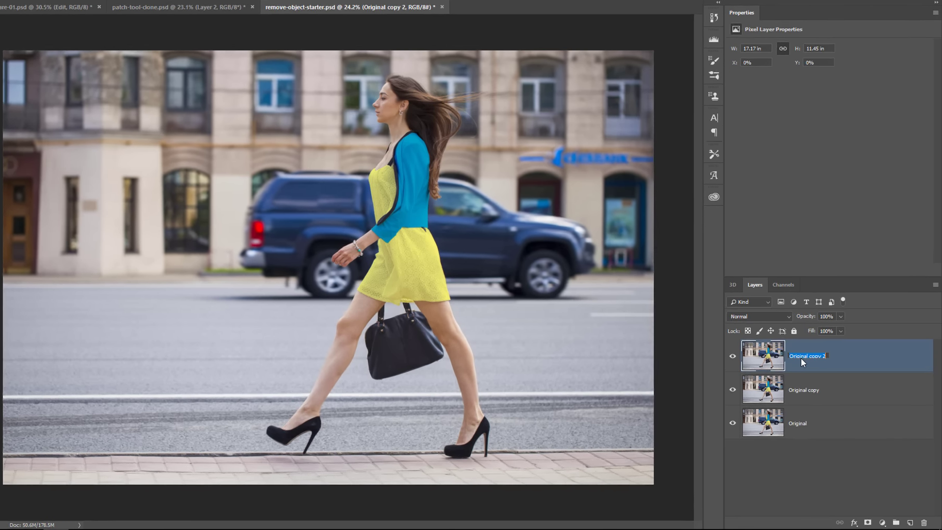
- Rename the top layer copy as Model and the middle copy as Background
double_click(810, 370)
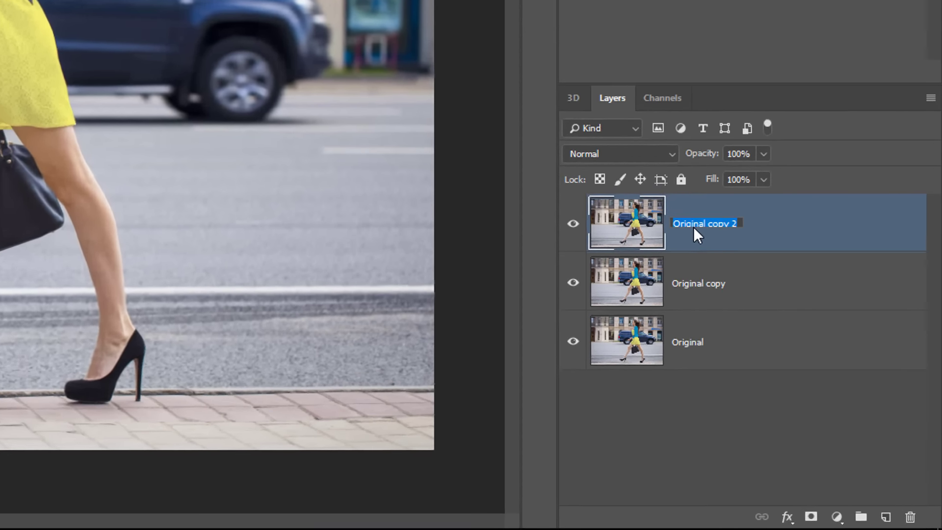
text(Moe)
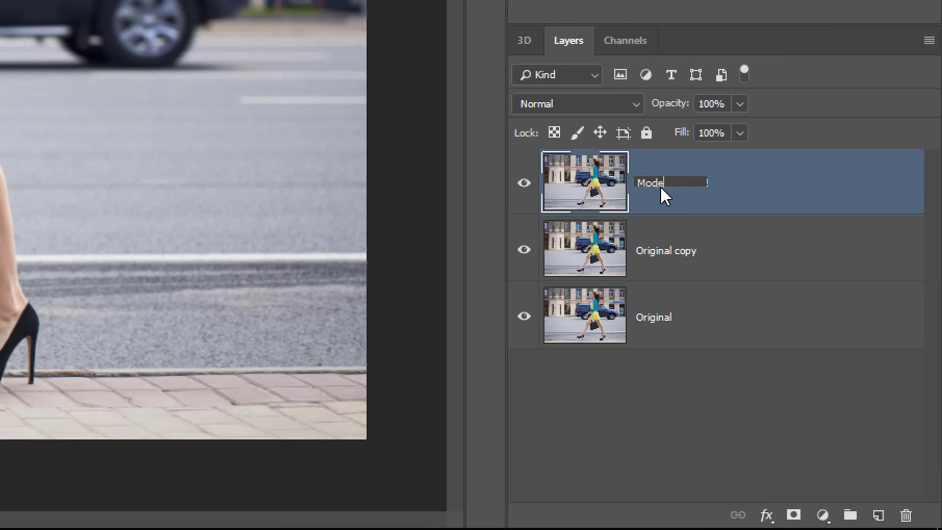
text(el)
key(Return)
double_click(668, 255)
text(Background)
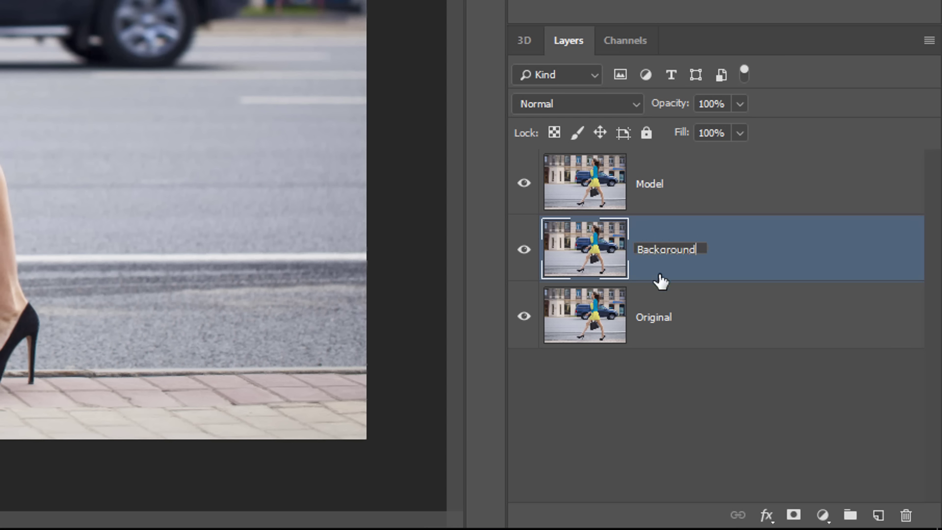
key(Return)
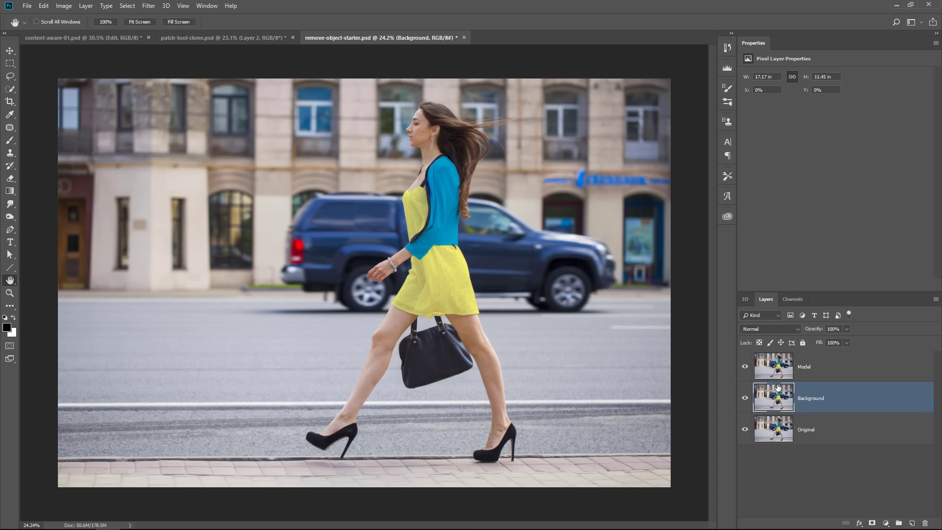
click(773, 368)
click(777, 396)
click(784, 371)
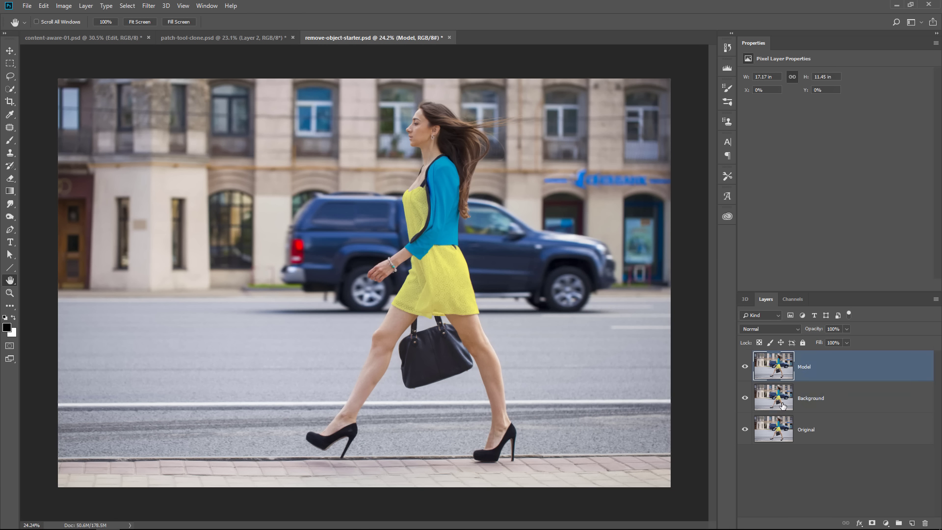
click(783, 406)
- Select the walking woman on the Model layer with the Quick Selection tool's Select Subject, discarding the current selection
click(781, 374)
click(11, 89)
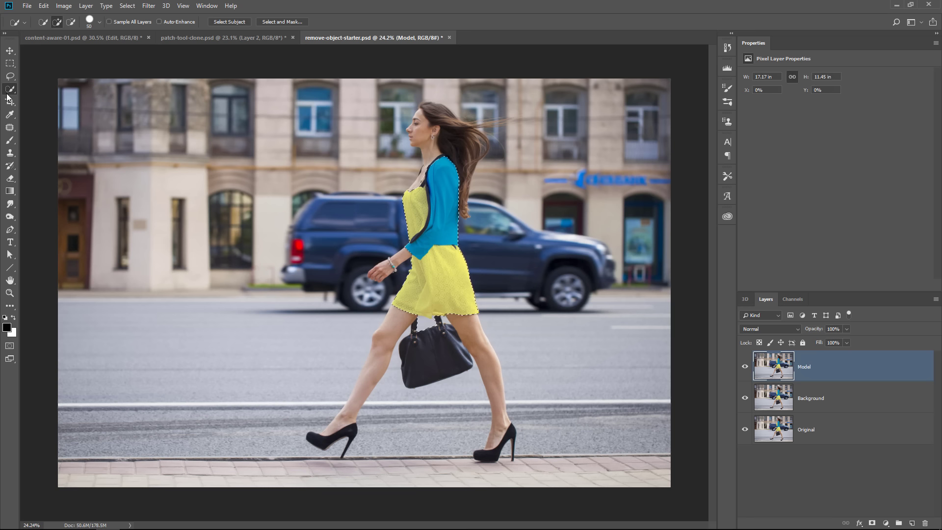
click(229, 22)
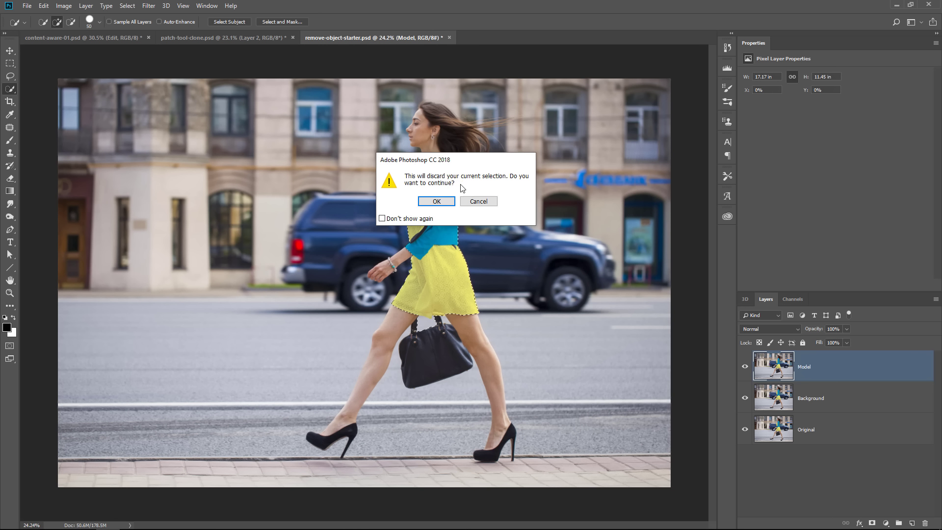
click(450, 202)
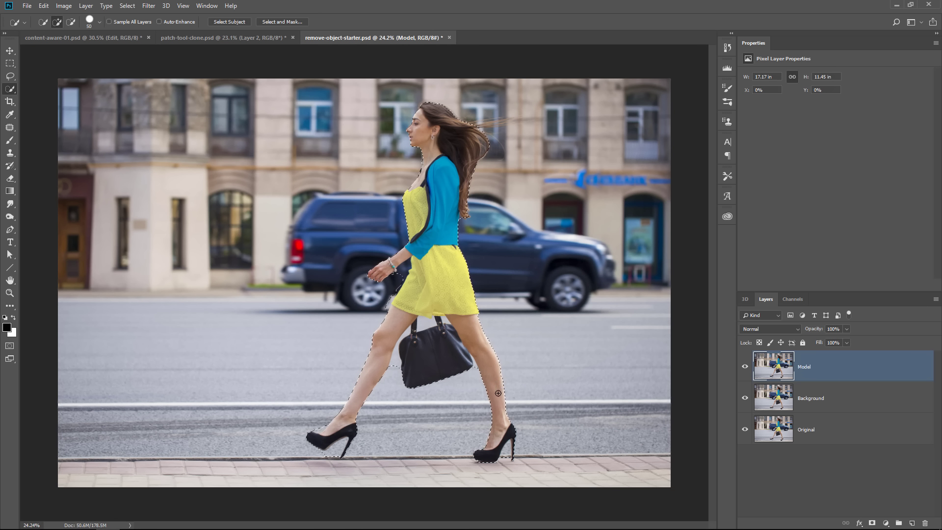
- Check the selection edge around the model's hand and bracelet, and mask the Model layer with the selection of the woman
key(alt)
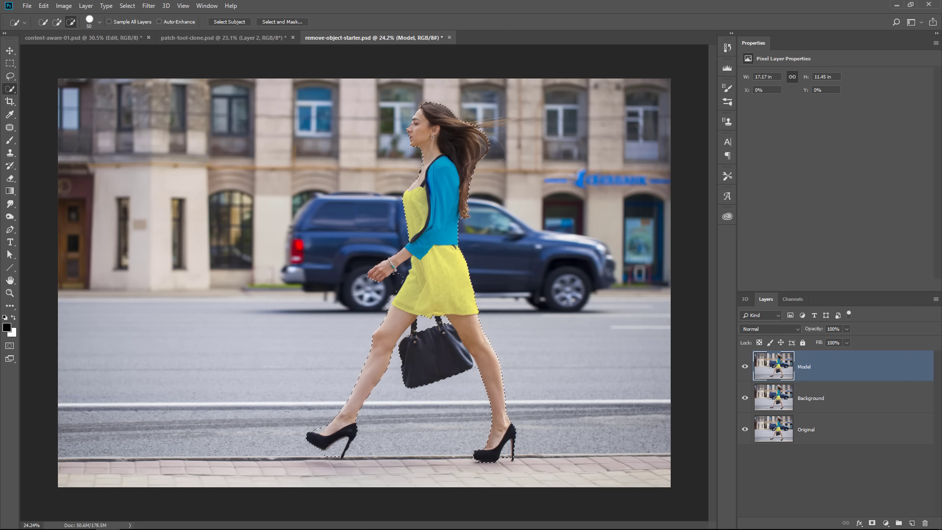
key(alt)
key(alt)
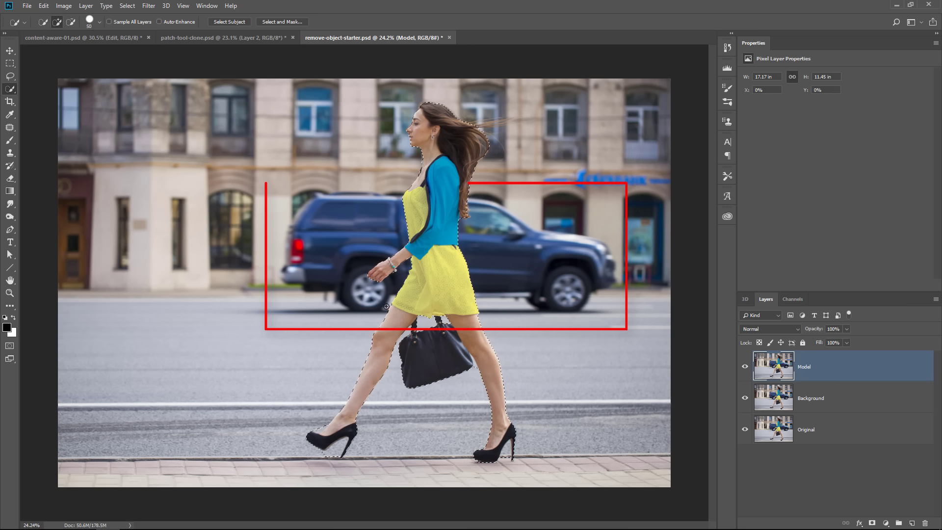
alt+scroll(391, 264, up, 5)
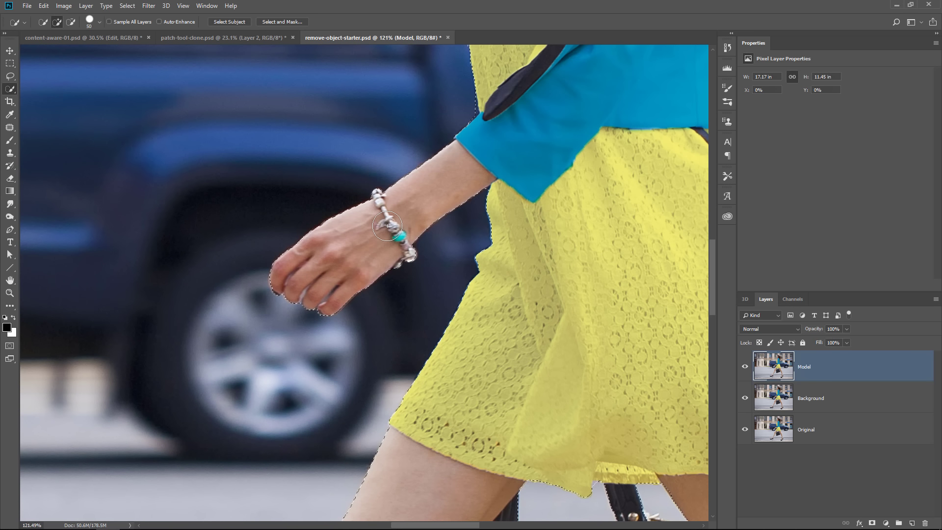
alt+scroll(387, 233, down, 3)
alt+scroll(388, 226, down, 3)
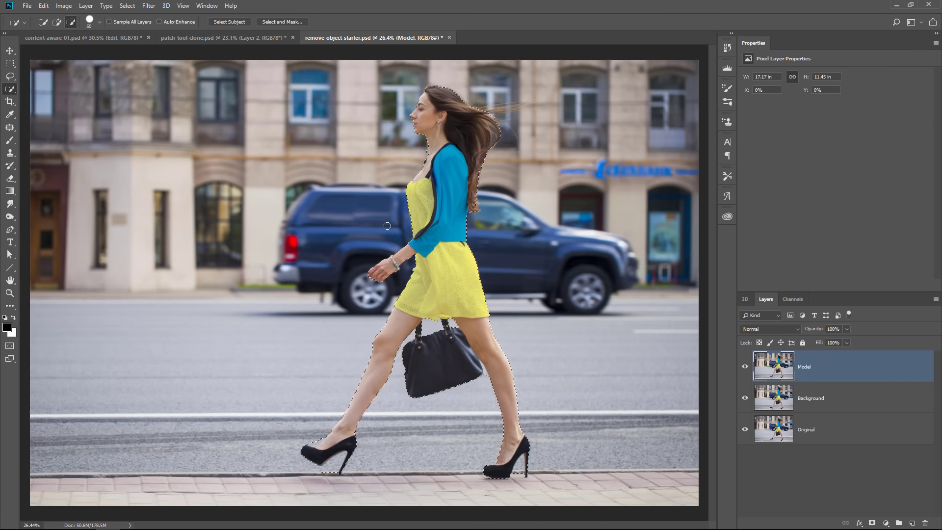
click(873, 523)
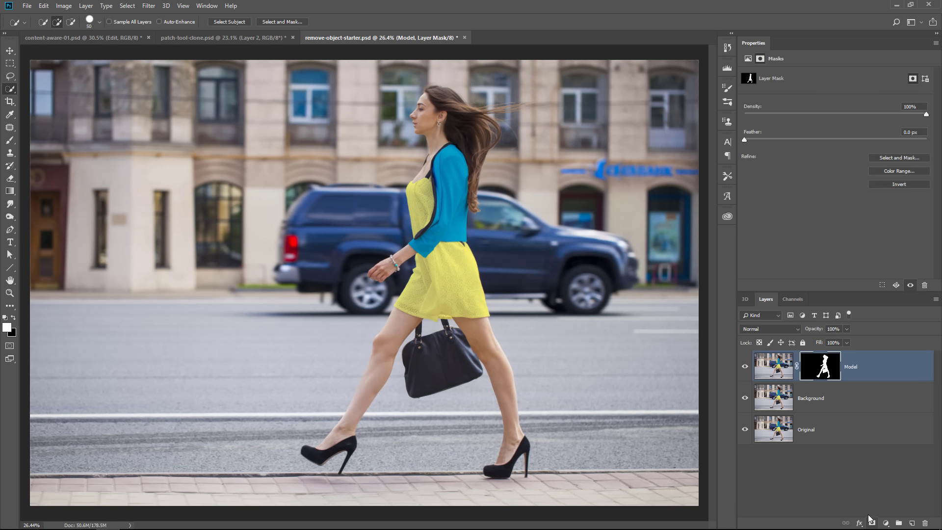
- Hide the Background and Original layers, toggle the Model layer to inspect the cutout over the whole image, and show both layers again
key(h)
key(ctrl+0)
click(745, 398)
click(745, 431)
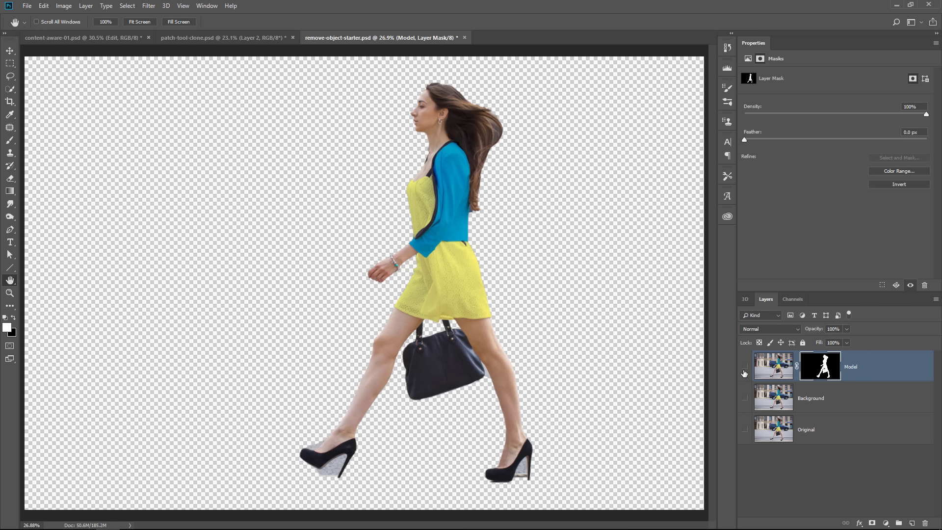
click(743, 369)
click(745, 368)
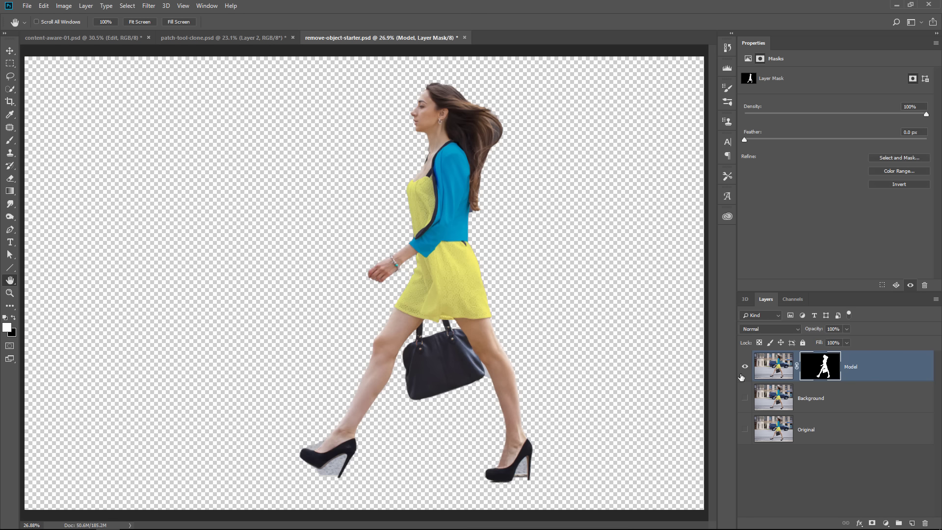
click(744, 401)
click(745, 430)
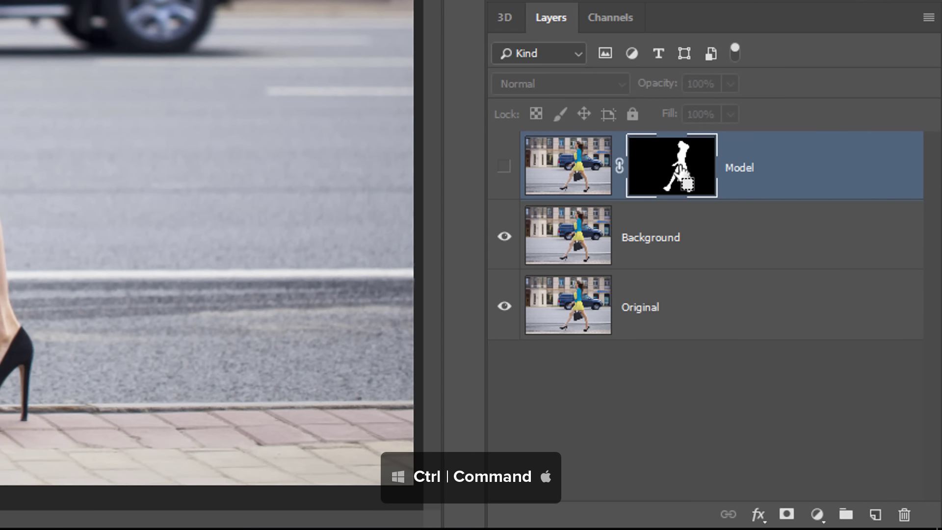
- Load the Model layer's mask as a selection and toggle the Model layer's visibility, leaving it hidden
ctrl+click(686, 183)
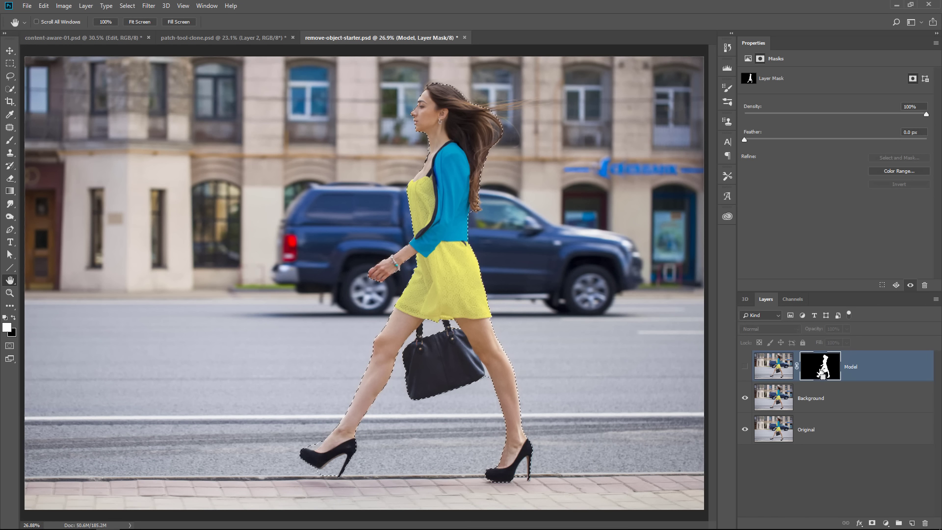
click(746, 369)
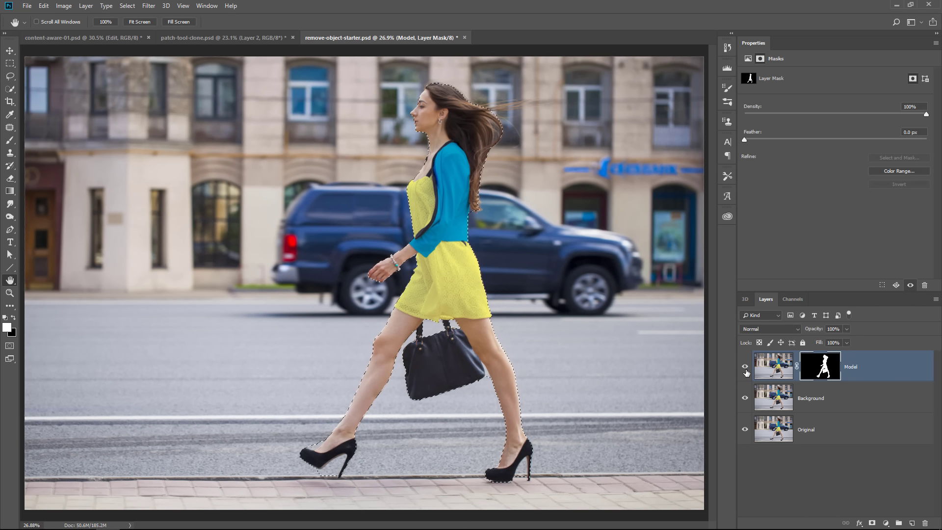
click(745, 369)
click(745, 369)
click(746, 369)
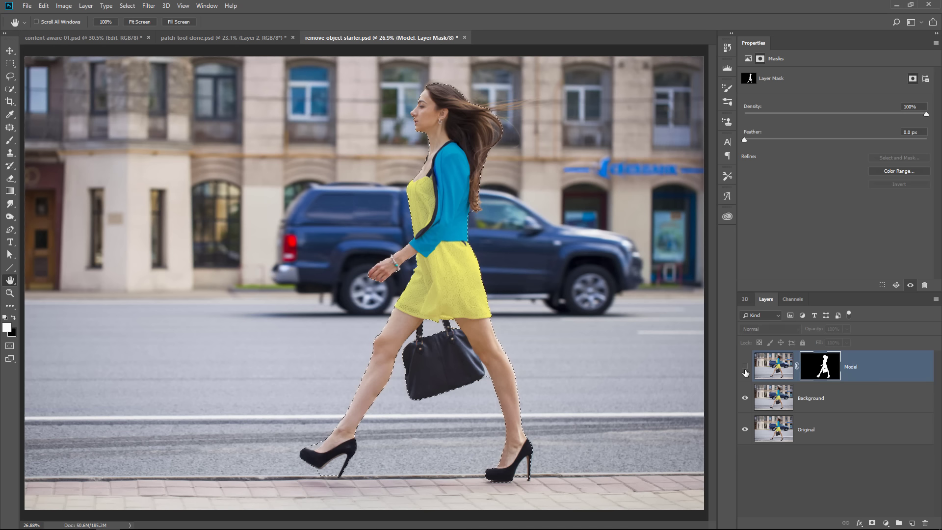
- Make the Background layer active and expand the selection of the woman by 5 pixels
click(821, 398)
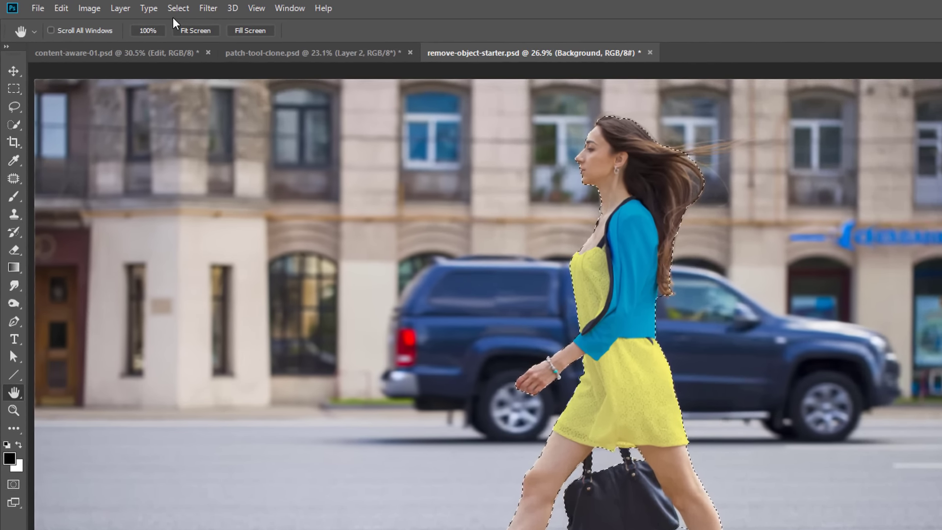
click(127, 6)
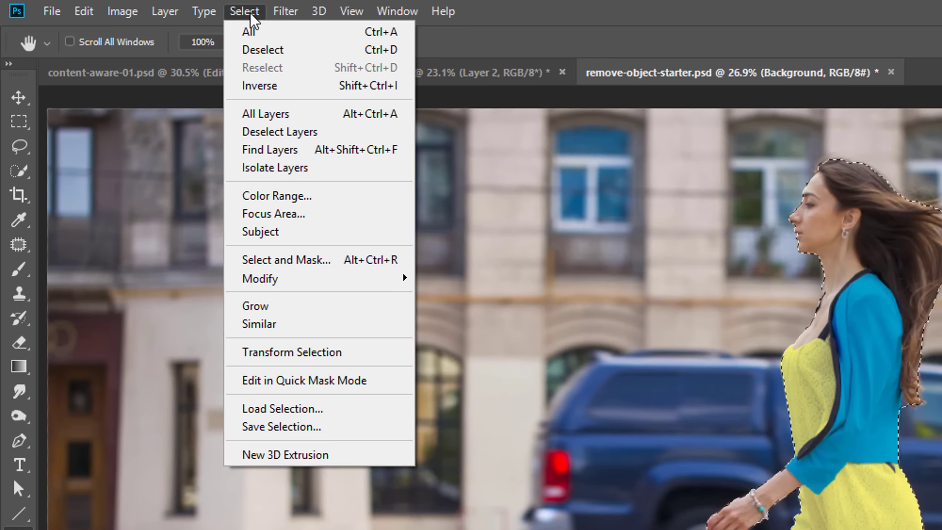
mouse_move(309, 280)
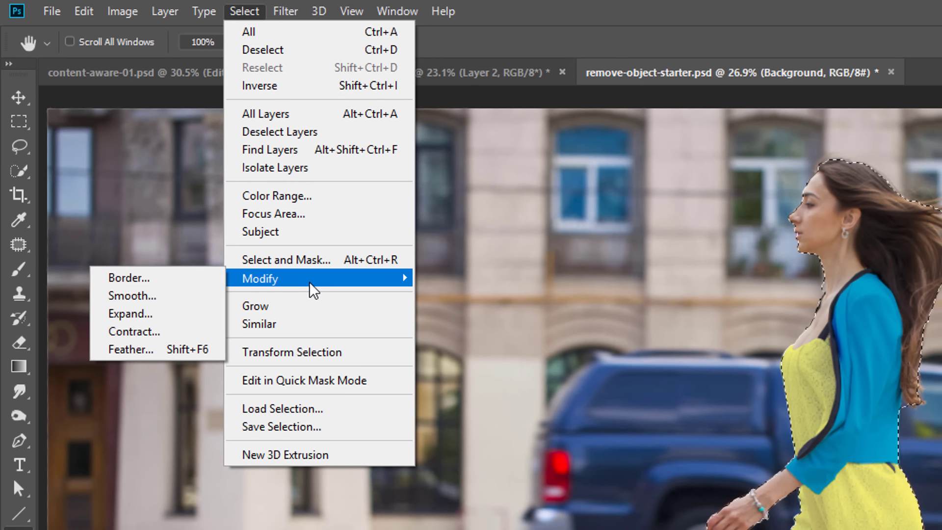
click(172, 314)
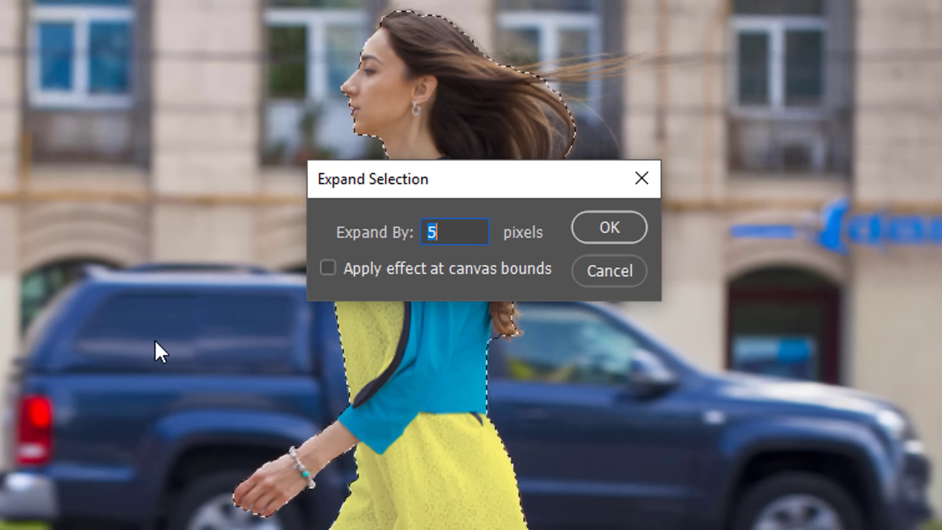
click(622, 234)
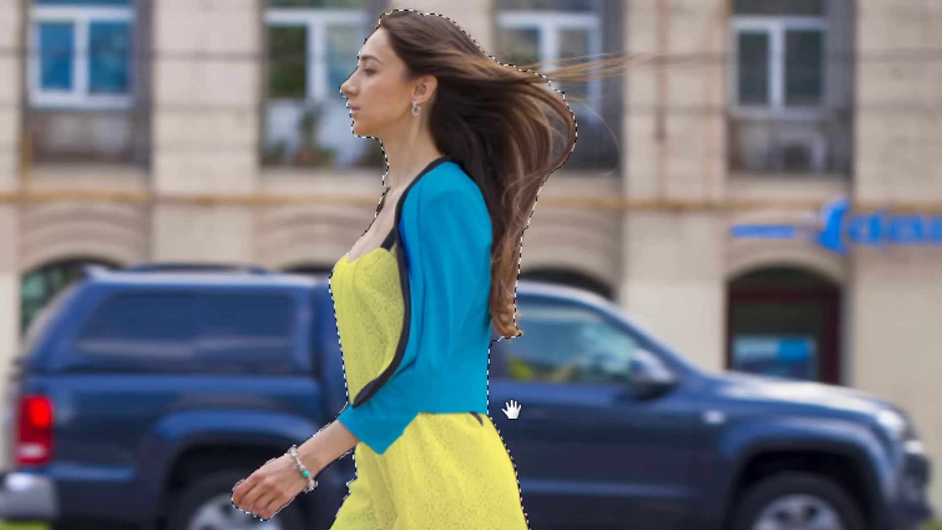
- Fill the expanded selection on the Background layer using Content-Aware with Color Adaptation, Normal mode and 100% opacity, and discard the selection
scroll(263, 477, up, 10)
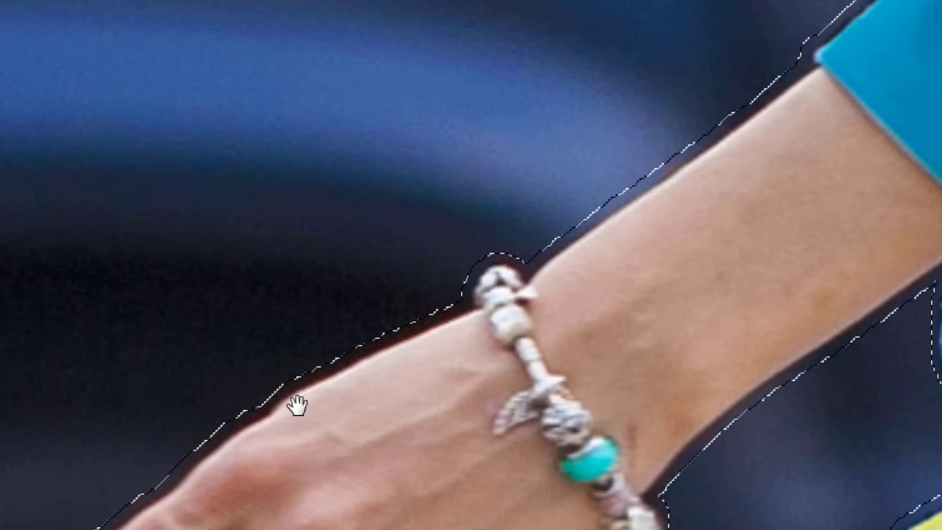
scroll(421, 355, down, 10)
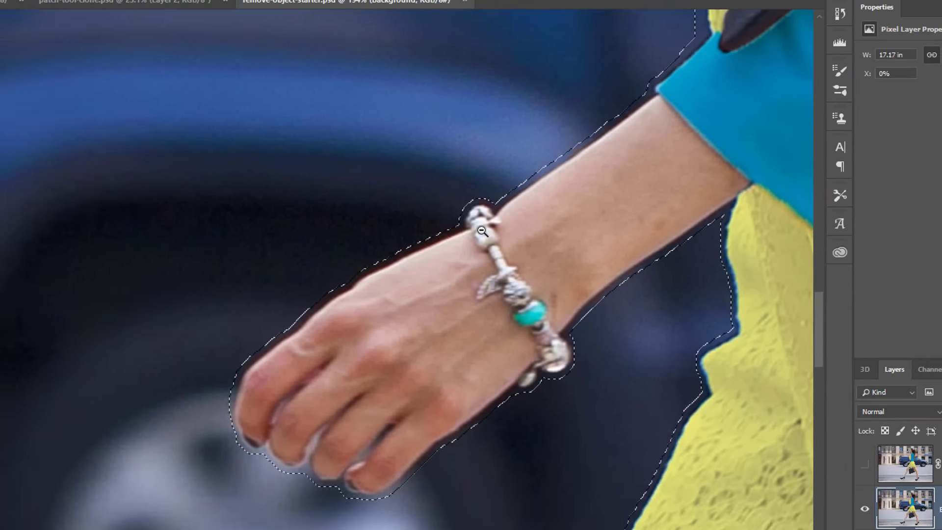
scroll(473, 201, down, 3)
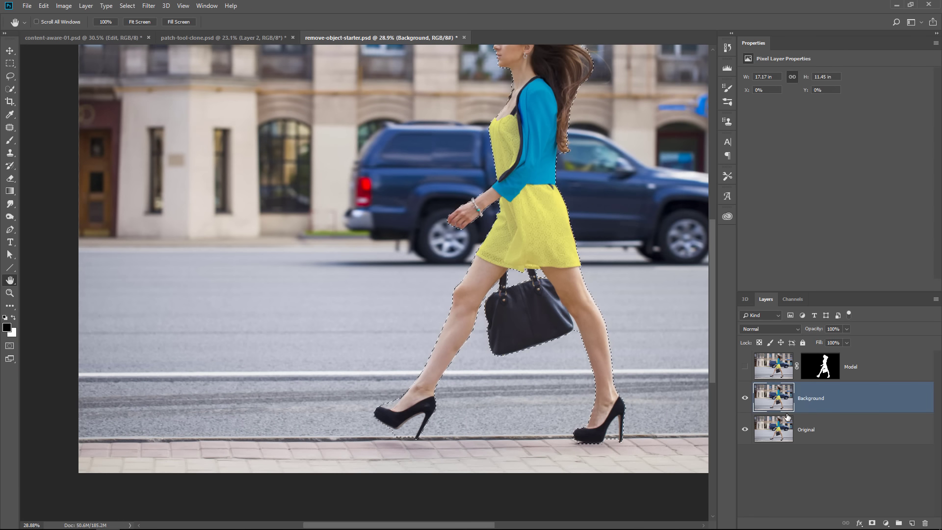
scroll(493, 252, up, 3)
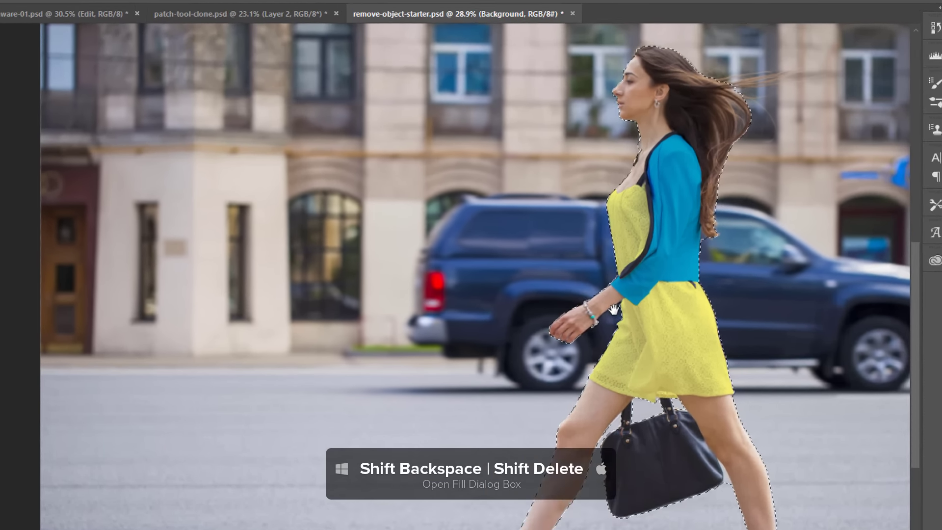
key(shift+BackSpace)
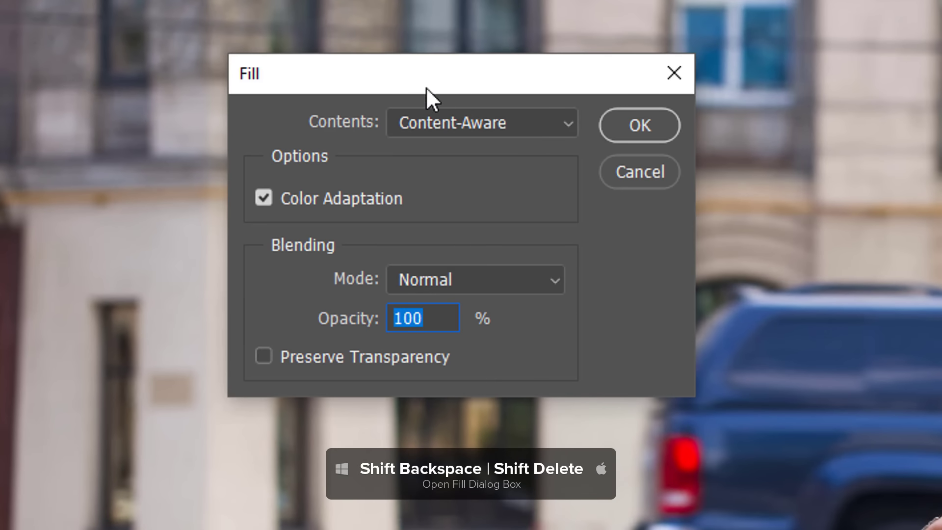
drag(460, 73, 530, 80)
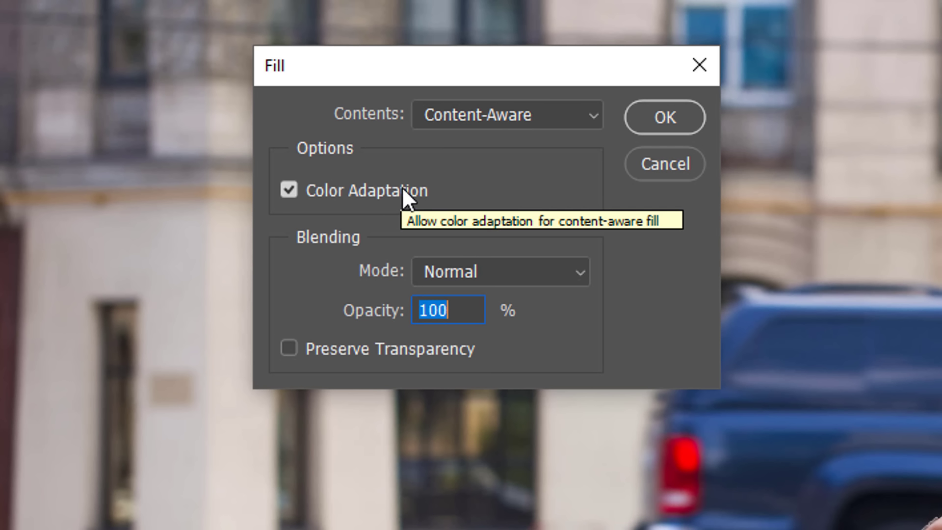
click(676, 112)
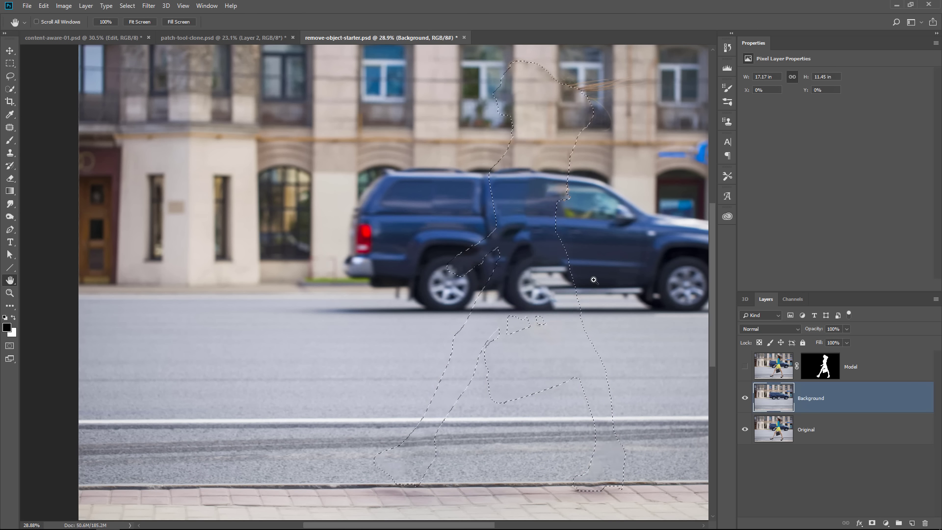
key(ctrl+d)
- Toggle the Model layer's visibility over the whole image to compare the scene with and without the woman
scroll(538, 241, down, 3)
click(743, 371)
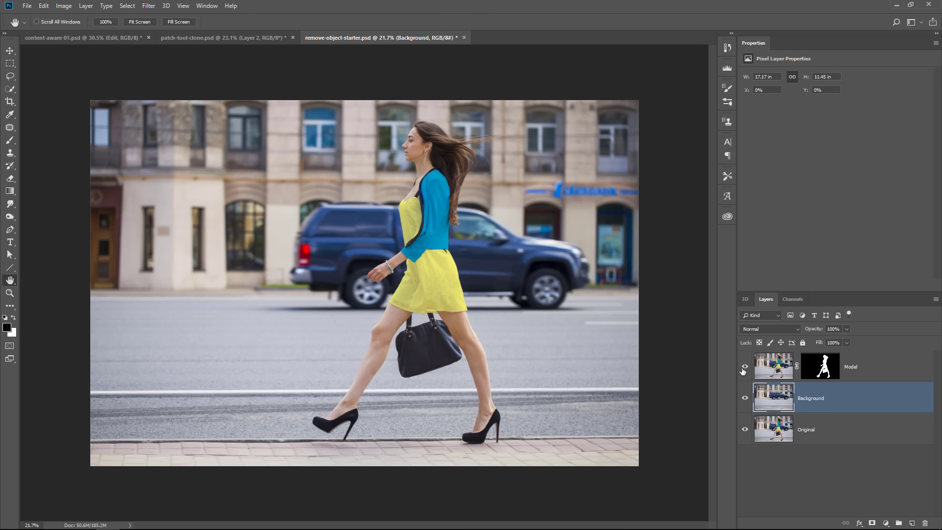
click(743, 371)
click(743, 371)
click(743, 371)
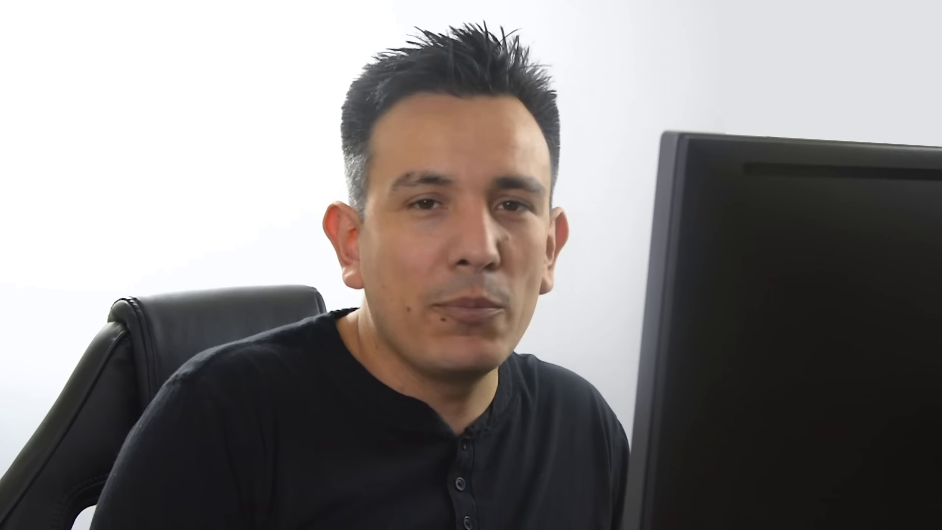
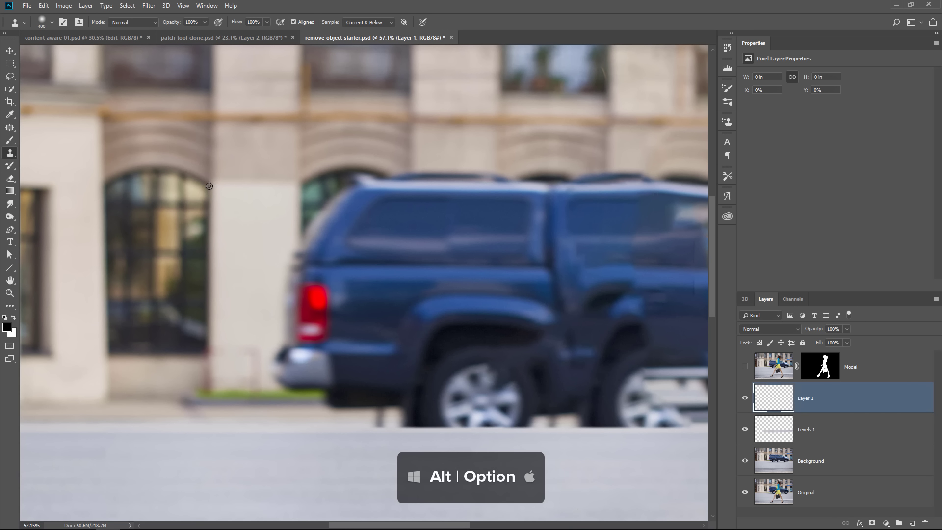
- Sample the edge of the arched window beside the truck with the Clone Stamp and display the Clone Source settings
alt+click(209, 186)
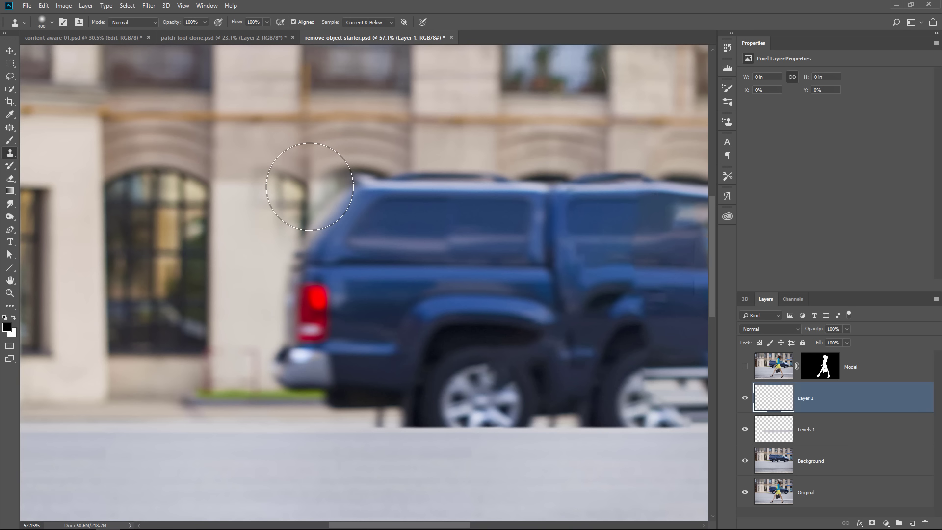
mouse_move(310, 186)
mouse_down()
mouse_move(289, 182)
mouse_move(281, 201)
mouse_move(249, 211)
mouse_move(372, 215)
mouse_move(406, 228)
mouse_up()
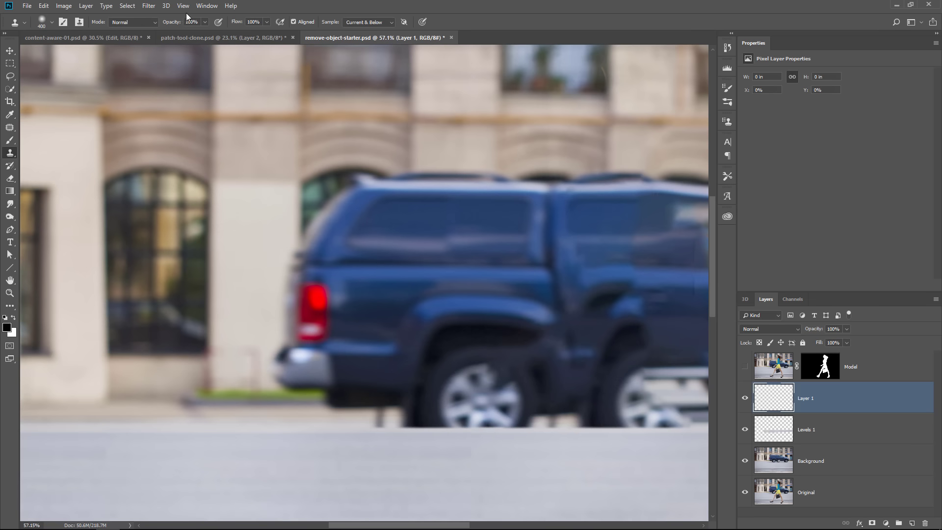
click(210, 6)
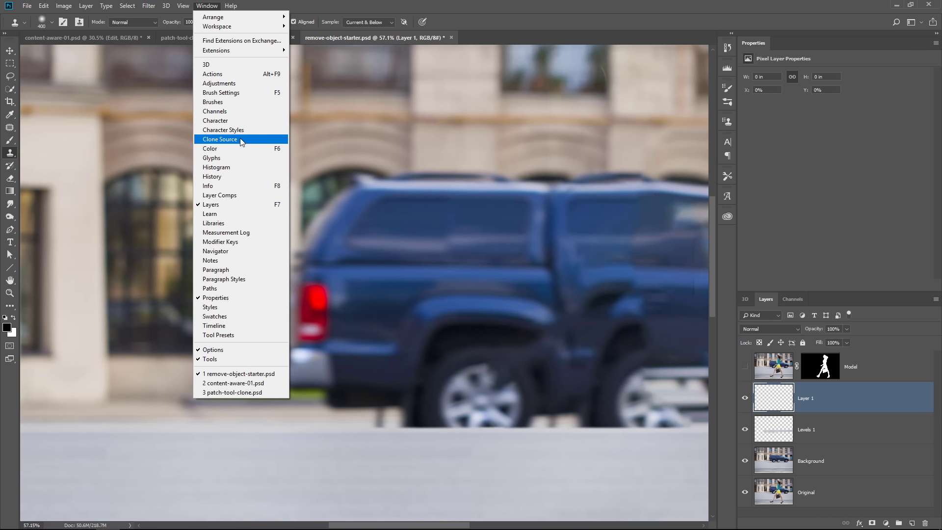
click(220, 139)
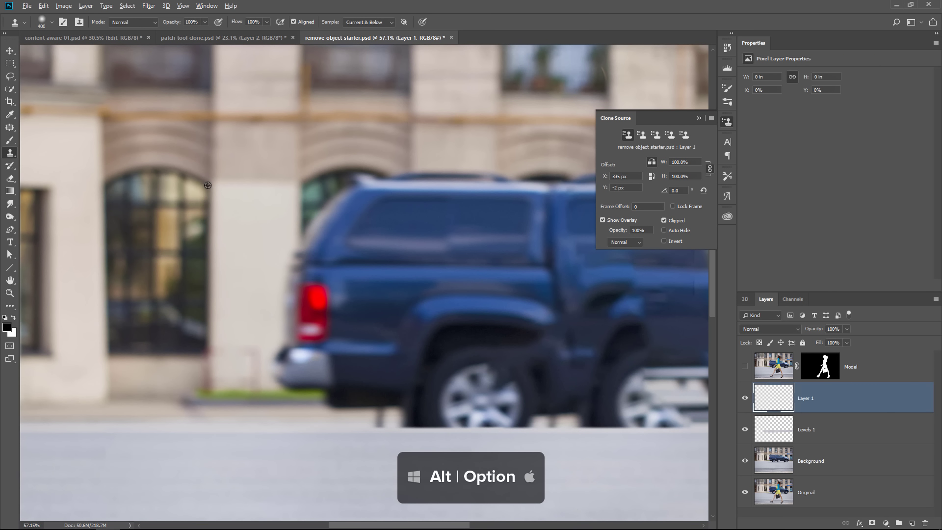
- Resample the arched window's upper edge and clone the window and wall over the rear of the truck on Layer 1
alt+click(208, 185)
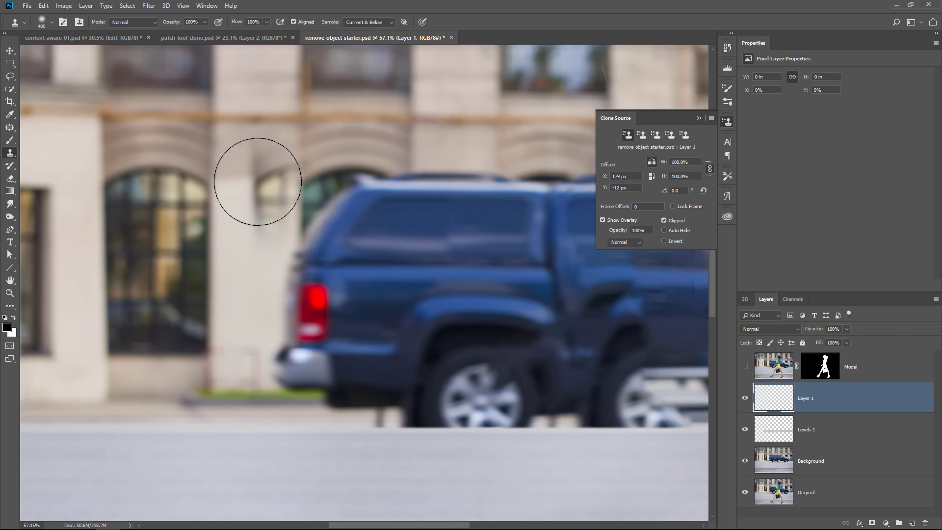
mouse_move(304, 189)
mouse_down()
mouse_move(294, 290)
mouse_move(290, 263)
mouse_move(293, 343)
mouse_move(297, 287)
mouse_move(294, 337)
mouse_move(296, 289)
mouse_move(361, 292)
mouse_move(307, 299)
mouse_up()
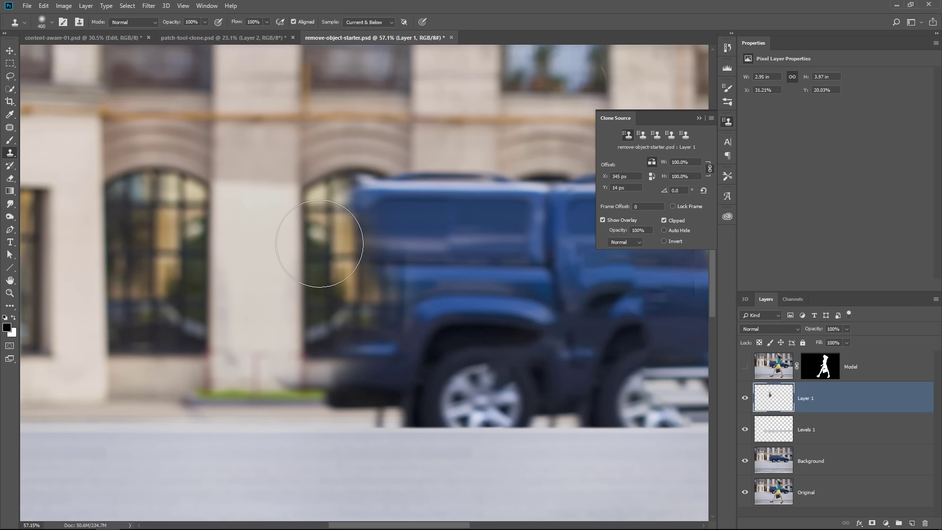
mouse_move(320, 244)
mouse_down()
mouse_move(337, 218)
mouse_move(359, 209)
mouse_move(372, 226)
mouse_move(377, 213)
mouse_move(393, 256)
mouse_move(370, 312)
mouse_move(342, 330)
mouse_move(353, 350)
mouse_move(322, 361)
mouse_move(356, 371)
mouse_move(328, 373)
mouse_move(375, 376)
mouse_move(386, 278)
mouse_move(403, 330)
mouse_move(360, 260)
mouse_up()
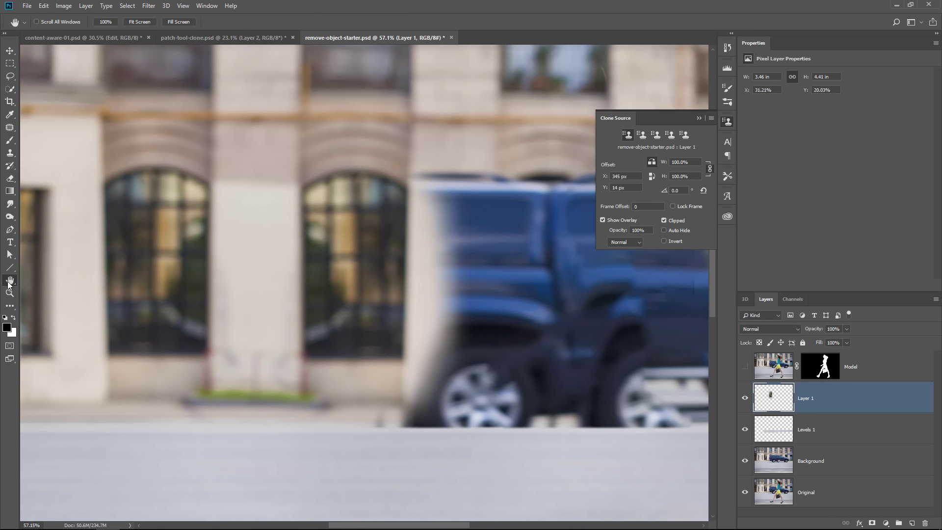
- Toggle Layer 1's visibility over the whole image to compare the cloning, and examine the two arched windows and the wall between them close up
double_click(10, 280)
click(744, 398)
click(745, 398)
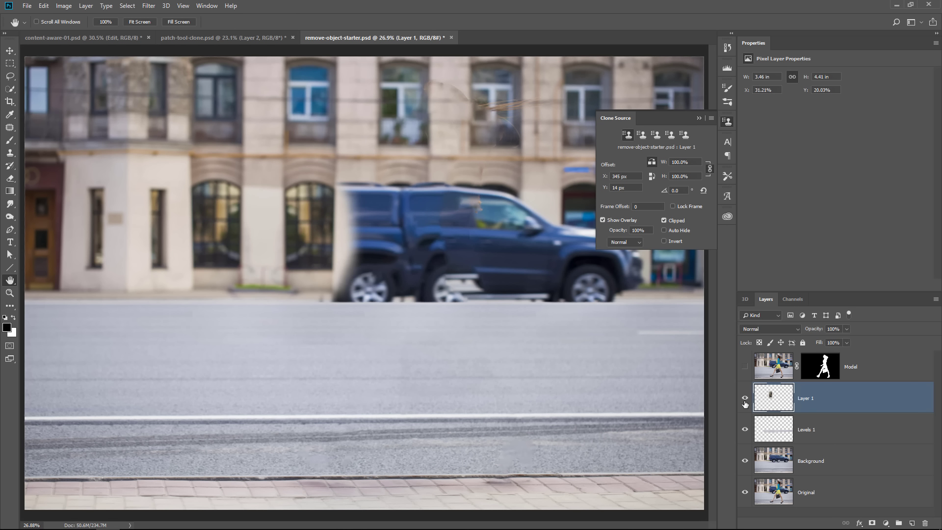
click(744, 398)
click(745, 398)
key(z)
click(249, 258)
click(248, 257)
click(257, 232)
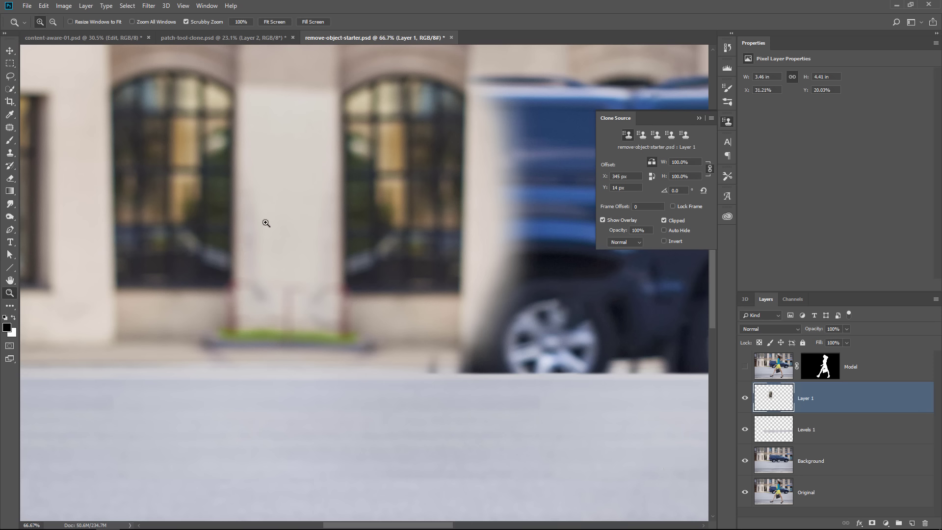
- With a 90 px Clone Stamp, sample clean wall between the two arched windows and clone it over the dark marks on its lower part
click(11, 154)
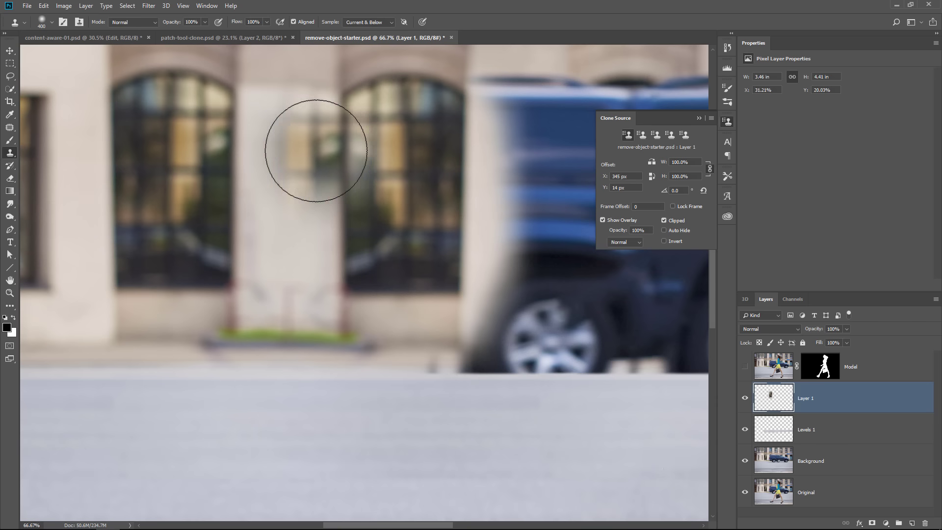
key(bracketleft)
key(bracketleft)
key(bracketleft)
key(bracketleft)
key(bracketleft)
key(bracketleft)
key(bracketleft)
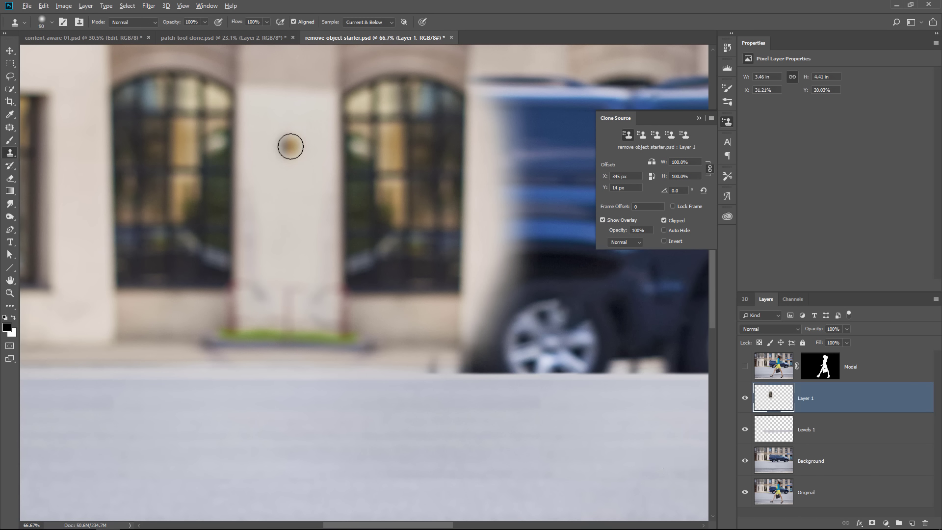
alt+click(291, 146)
mouse_move(278, 293)
mouse_down()
mouse_move(296, 284)
mouse_move(302, 303)
mouse_move(282, 315)
mouse_move(316, 312)
mouse_move(317, 272)
mouse_up()
alt+click(272, 220)
mouse_move(258, 310)
mouse_down()
mouse_move(307, 299)
mouse_move(326, 319)
mouse_move(300, 310)
mouse_up()
alt+click(276, 277)
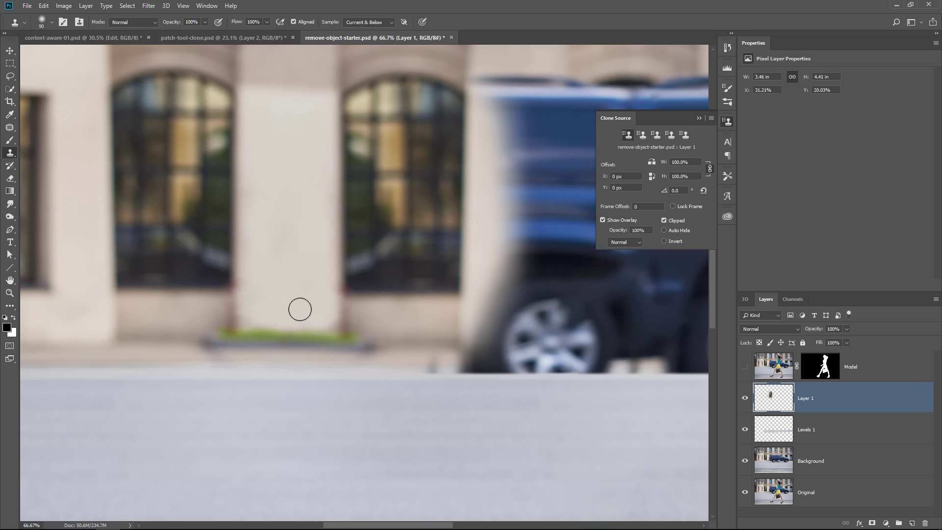
- Toggle Layer 1's visibility over the whole image to compare the retouched wall and window with the original truck
double_click(10, 280)
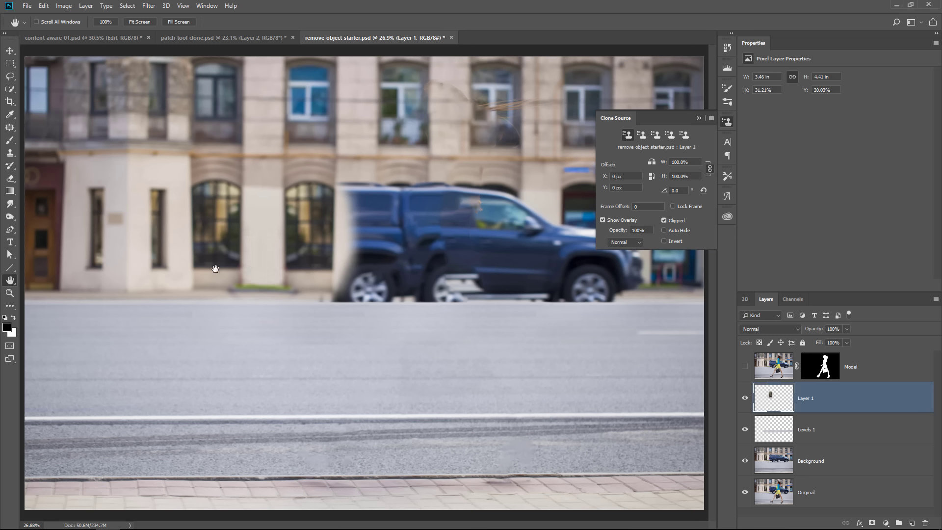
scroll(350, 237, down, 3)
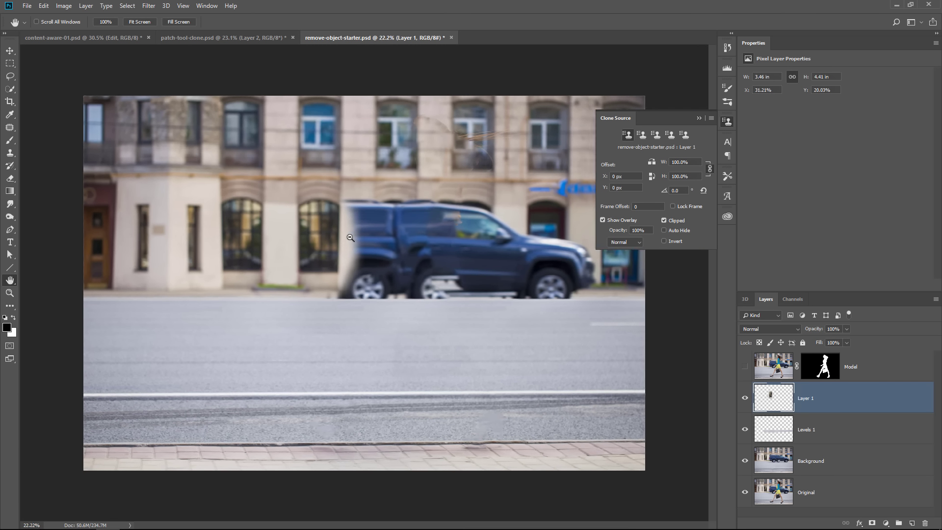
click(746, 407)
click(745, 407)
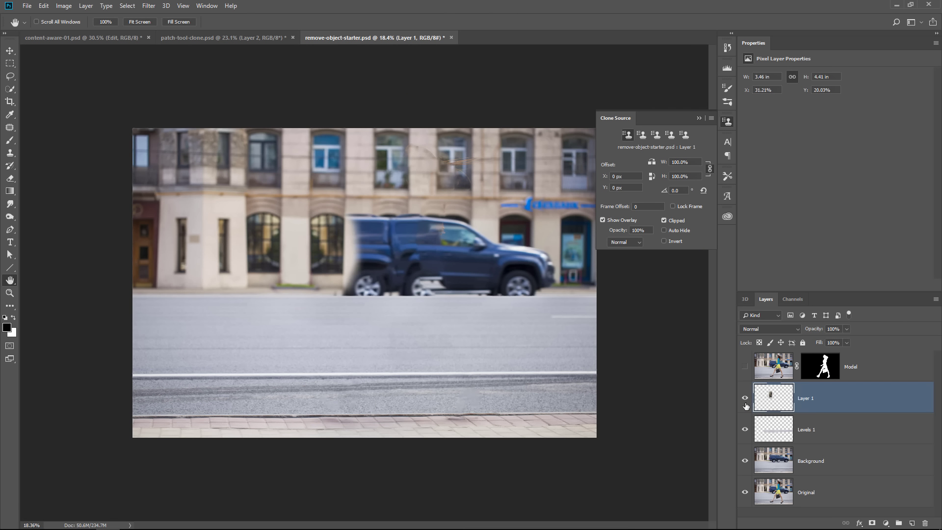
click(745, 407)
click(746, 408)
- Select the two arched windows beside the truck with a rectangular marquee and paste a merged copy onto a new layer
click(10, 63)
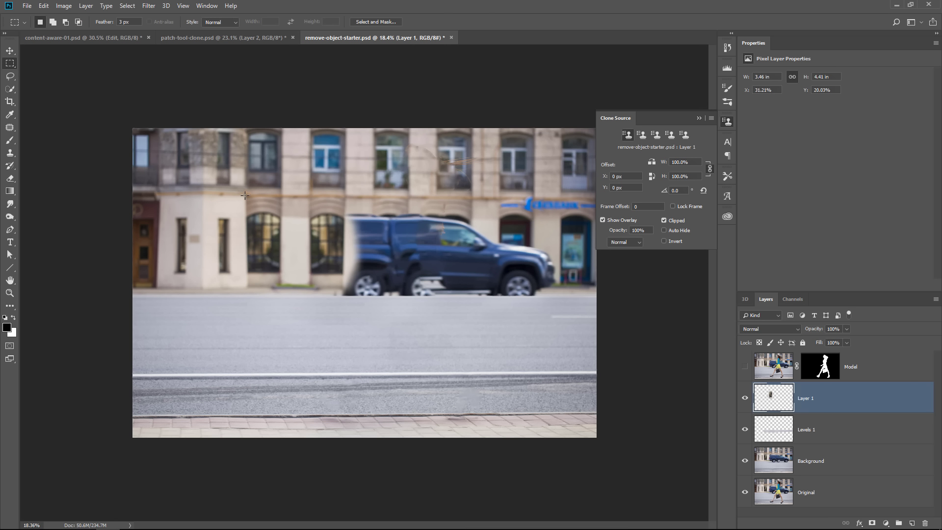
drag(245, 194, 350, 294)
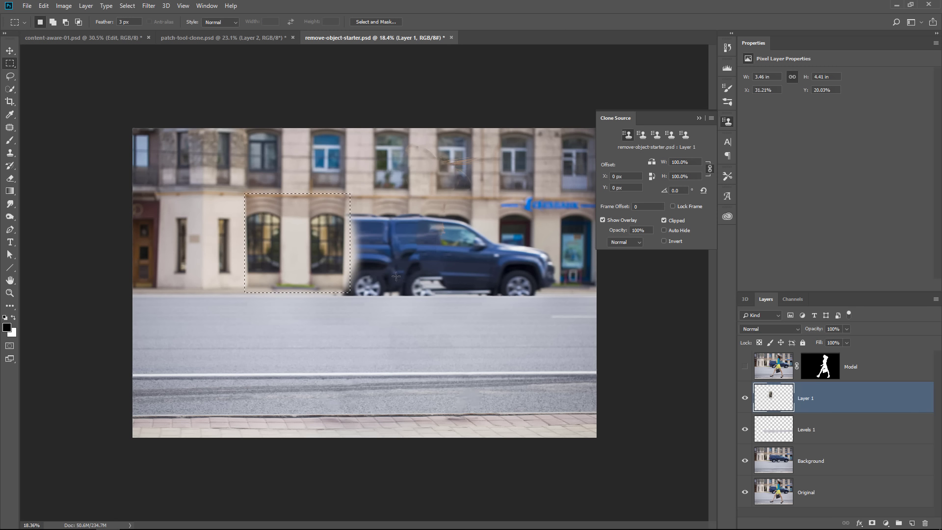
click(44, 6)
click(75, 84)
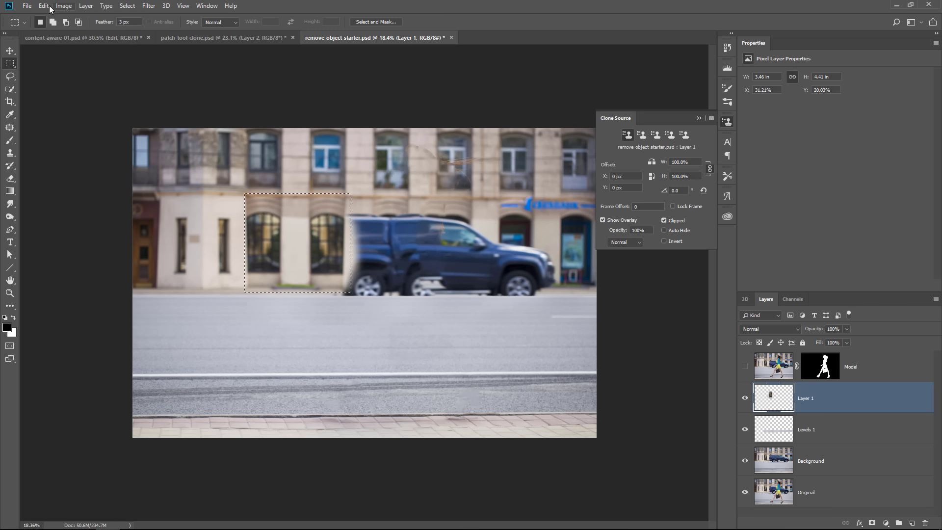
click(43, 6)
click(88, 98)
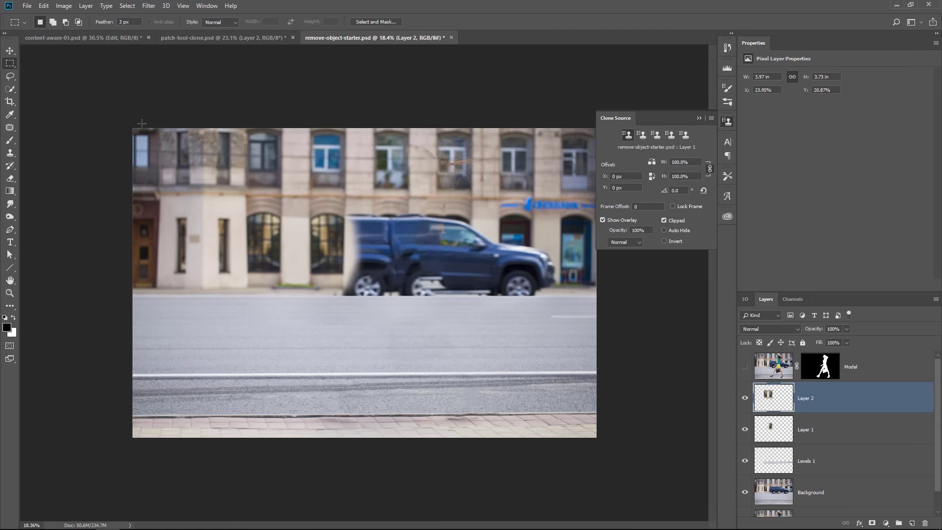
- Move the copied pair of windows over the middle of the truck and merge that layer with Layer 1
click(10, 51)
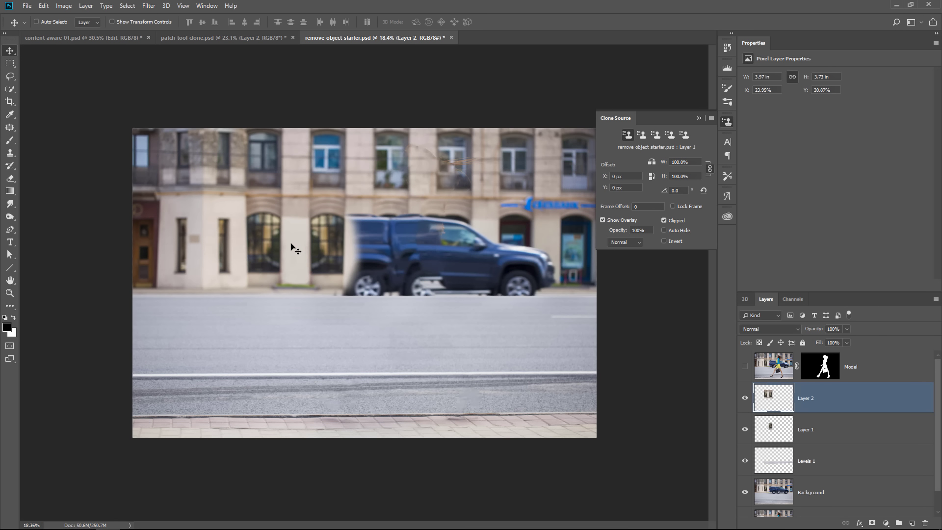
drag(289, 247, 432, 252)
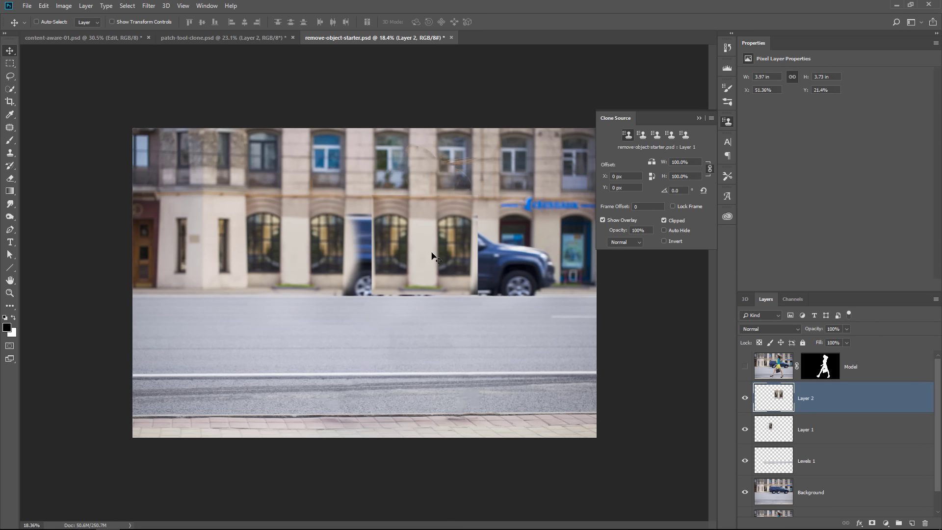
shift+click(790, 432)
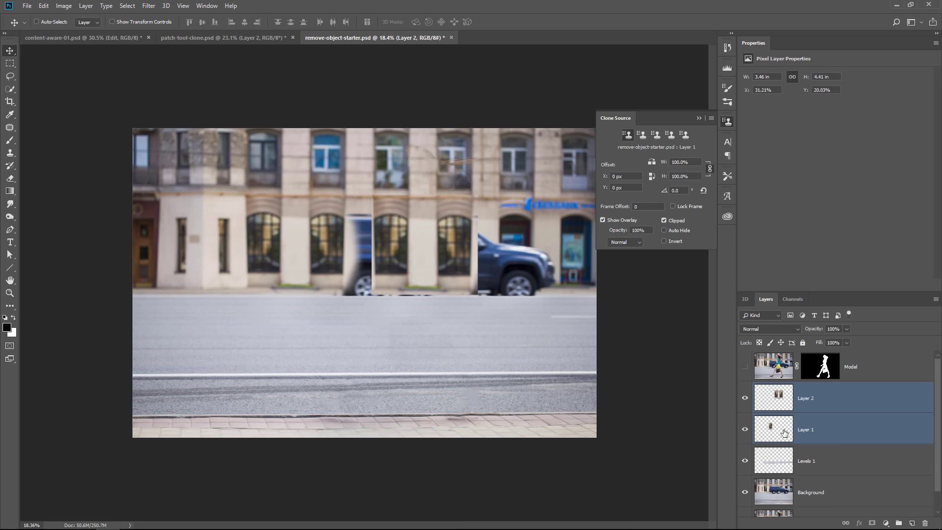
key(ctrl+e)
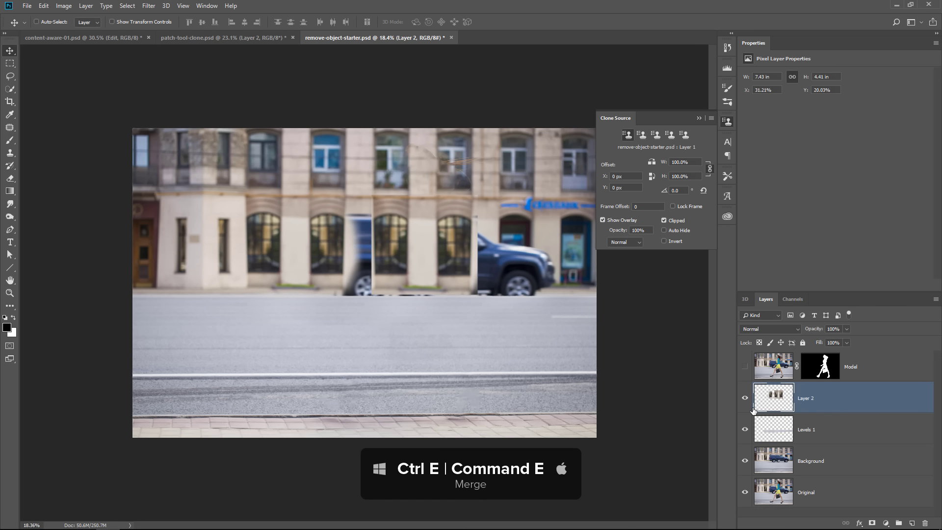
click(746, 399)
click(745, 399)
click(746, 399)
click(745, 399)
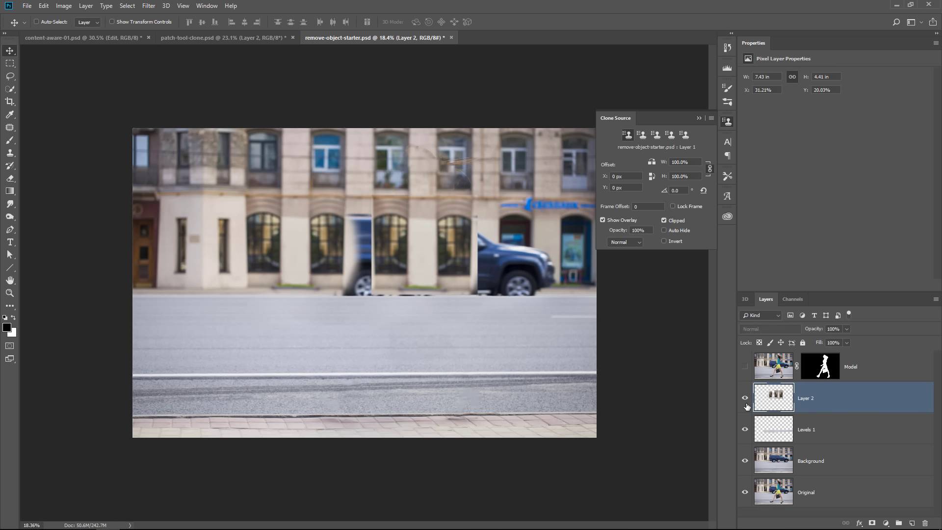
- Sample the wall beside the copied window and clone it over the truck strip between the window pairs, enlarging the Clone Stamp to 200 px
click(10, 293)
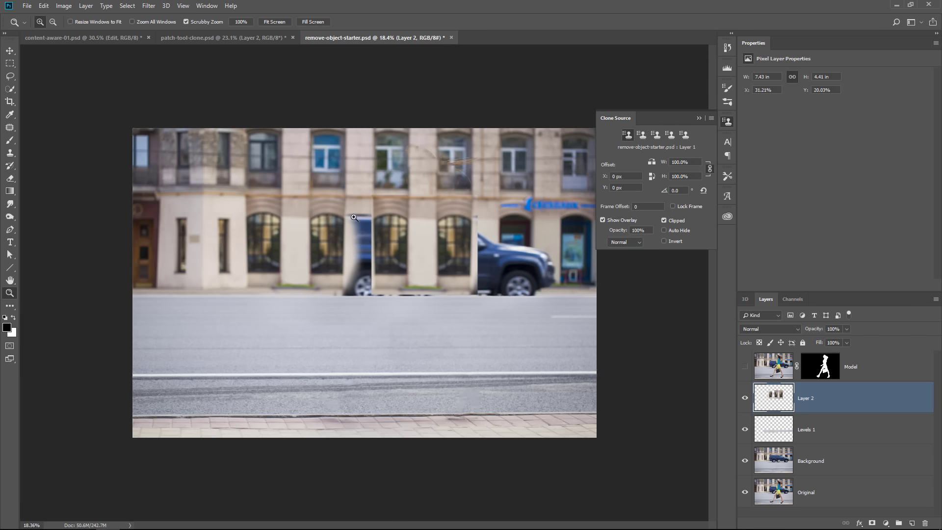
click(358, 256)
click(359, 255)
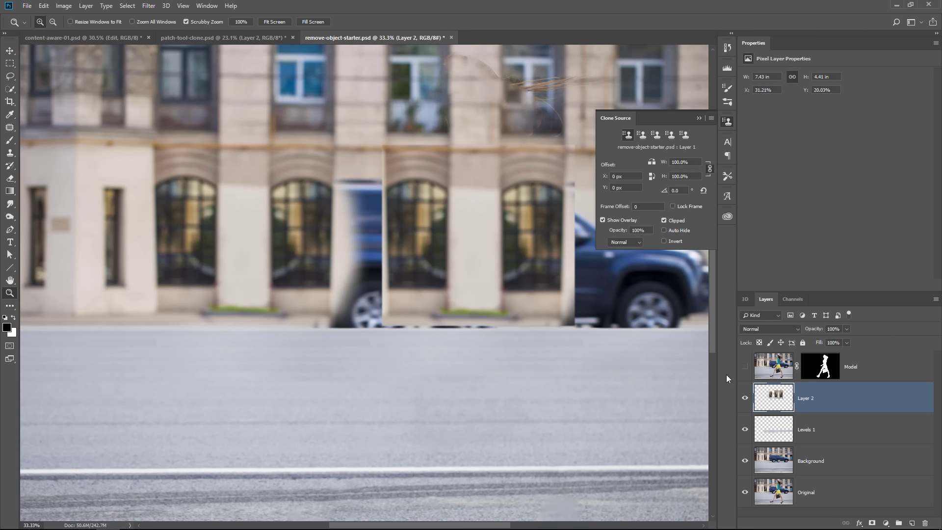
key(s)
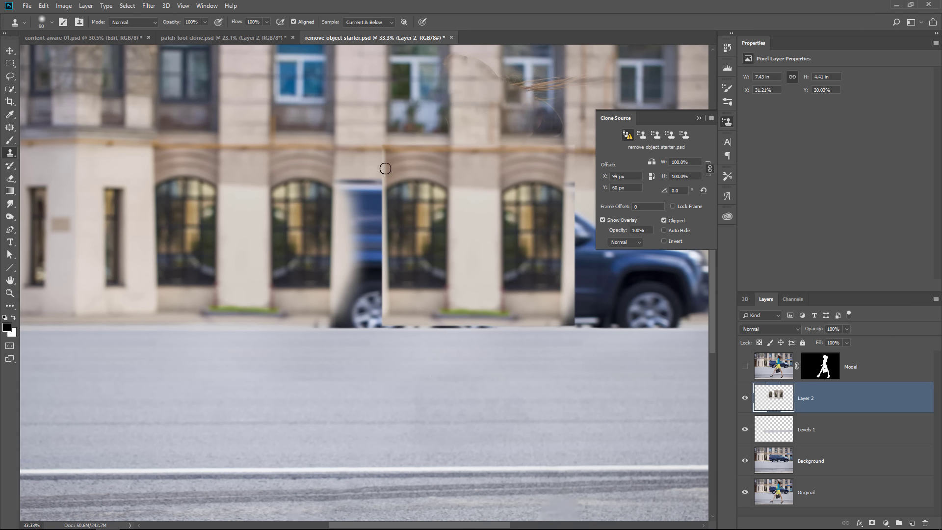
alt+click(501, 194)
mouse_move(385, 190)
mouse_down()
mouse_move(383, 146)
mouse_move(357, 152)
mouse_move(367, 175)
mouse_move(346, 188)
mouse_move(364, 188)
mouse_move(376, 219)
mouse_move(371, 255)
mouse_up()
key(bracketright)
key(bracketright)
key(bracketright)
key(bracketright)
key(bracketright)
mouse_move(367, 255)
mouse_down()
mouse_move(371, 202)
mouse_move(370, 259)
mouse_move(348, 249)
mouse_move(370, 200)
mouse_move(371, 303)
mouse_move(372, 281)
mouse_move(351, 295)
mouse_move(357, 316)
mouse_move(376, 321)
mouse_move(363, 295)
mouse_move(374, 278)
mouse_move(447, 294)
mouse_up()
click(745, 367)
click(745, 367)
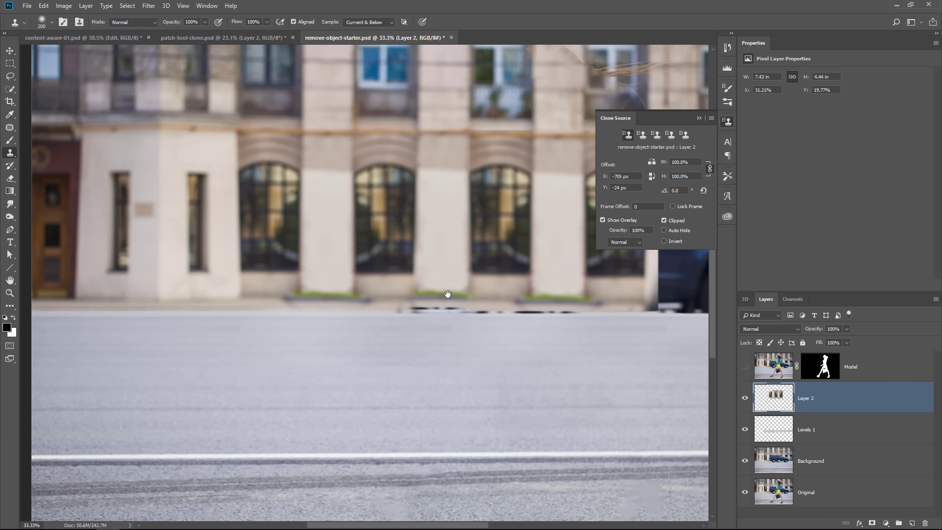
- Move Layer 2 below the Levels 1 layer and toggle each layer's visibility to compare what it covers
drag(777, 414, 788, 435)
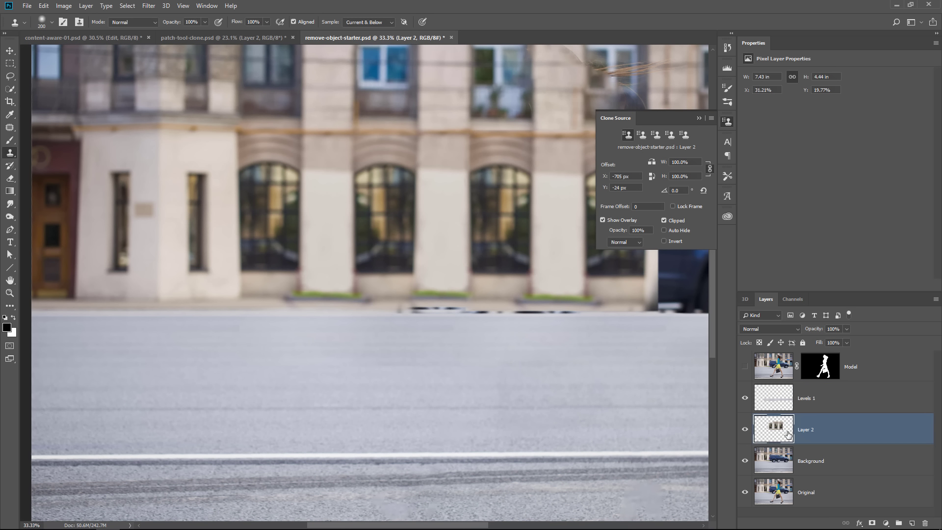
click(745, 430)
click(745, 430)
click(745, 430)
click(745, 430)
click(745, 400)
click(746, 400)
click(745, 400)
click(746, 400)
click(745, 400)
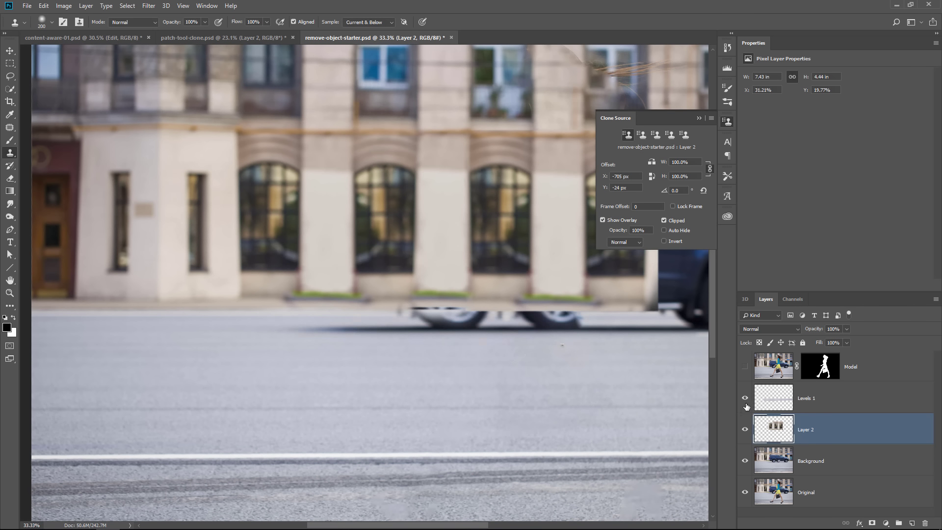
click(746, 400)
- Merge Levels 1 and Layer 2 into one layer and toggle the merged layer's visibility
click(776, 407)
shift+click(776, 434)
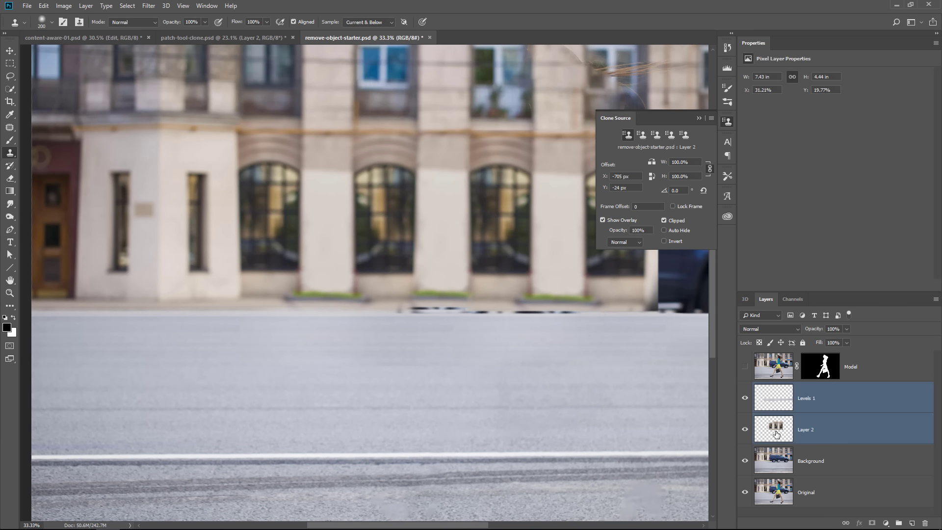
key(ctrl+e)
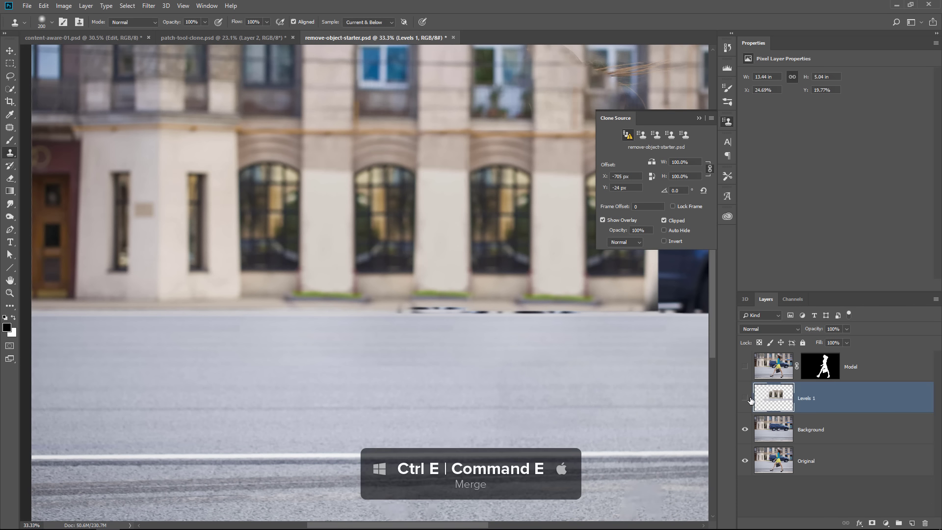
click(748, 398)
click(749, 398)
click(749, 398)
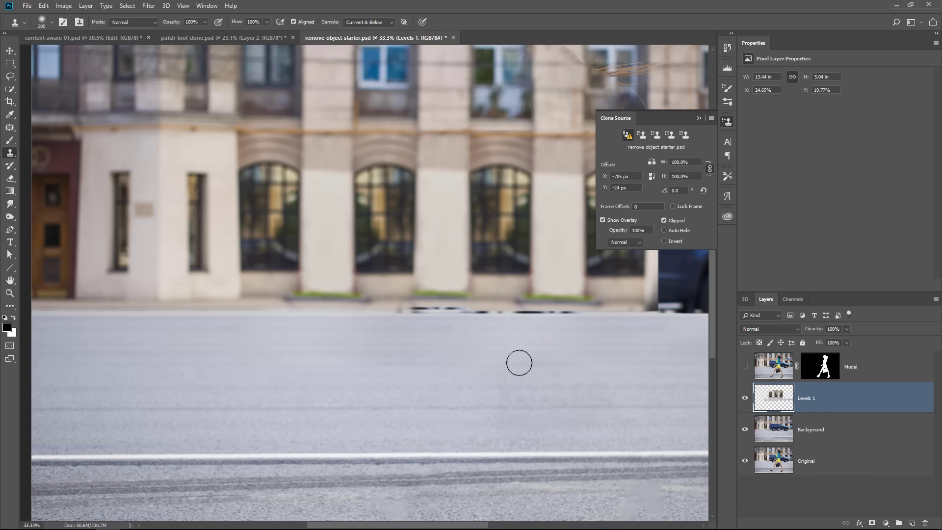
- Sample the curb below the windows with a 90 px Clone Stamp and clone it over the dark truck remnants along the road's edge
drag(542, 362, 419, 360)
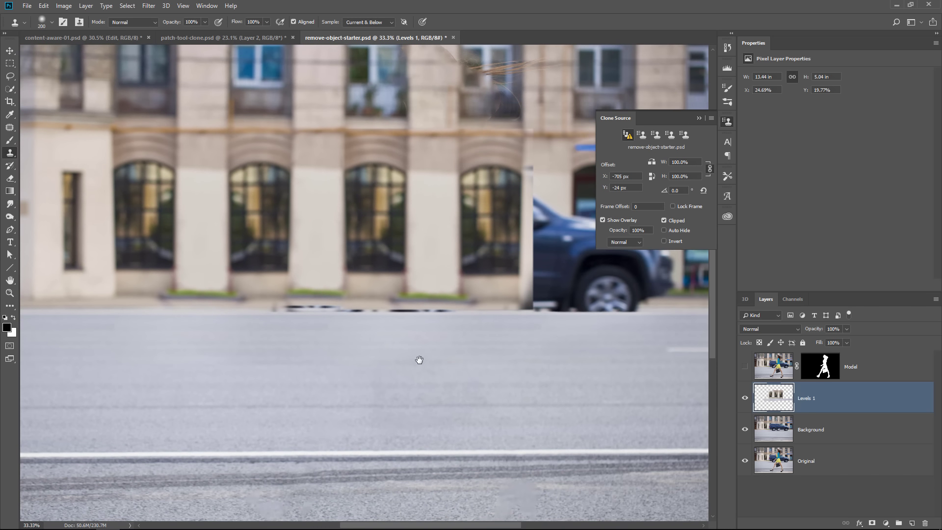
drag(420, 360, 421, 360)
alt+click(185, 308)
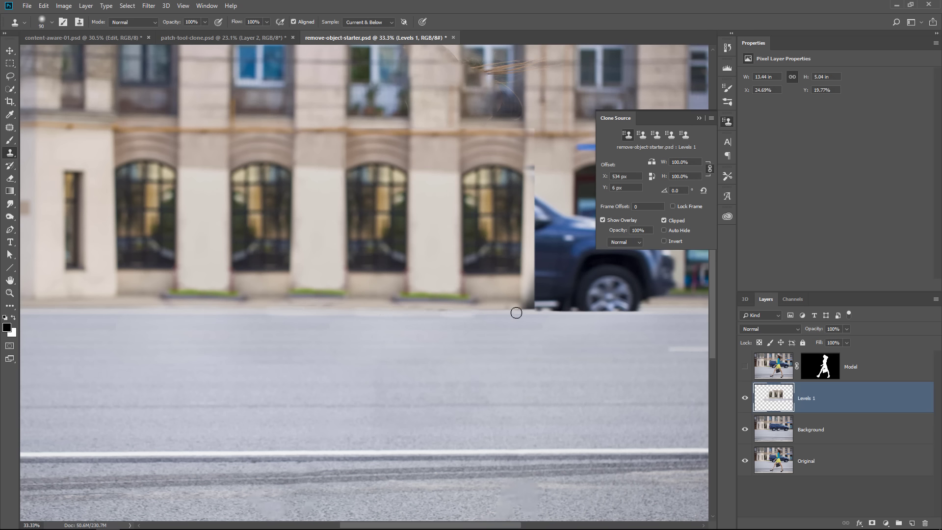
drag(631, 309, 387, 320)
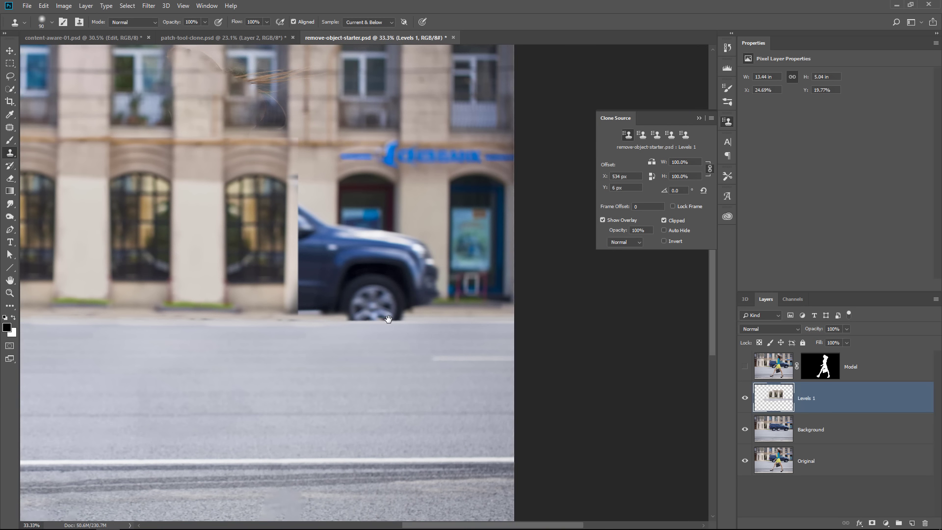
drag(268, 322, 354, 320)
- Toggle the Model layer's visibility over the whole image to check how much of the truck the woman covers
double_click(9, 282)
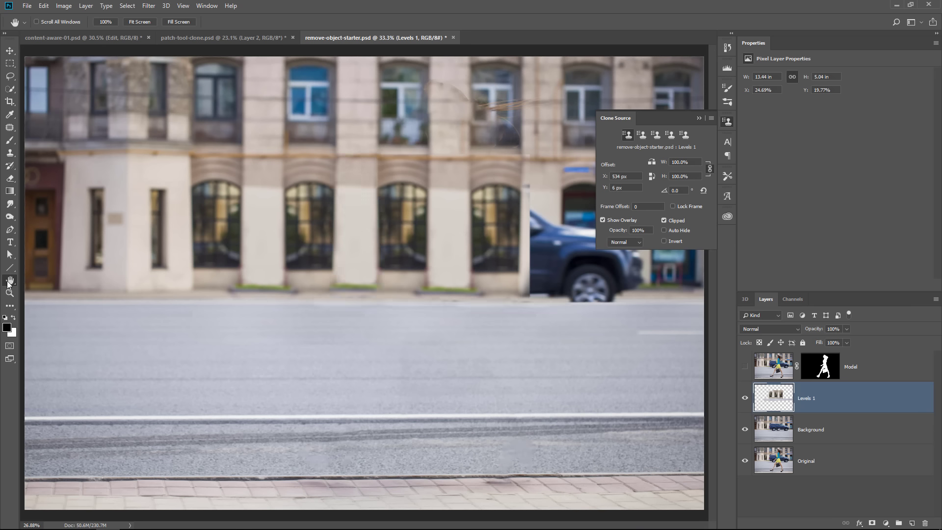
scroll(446, 271, down, 2)
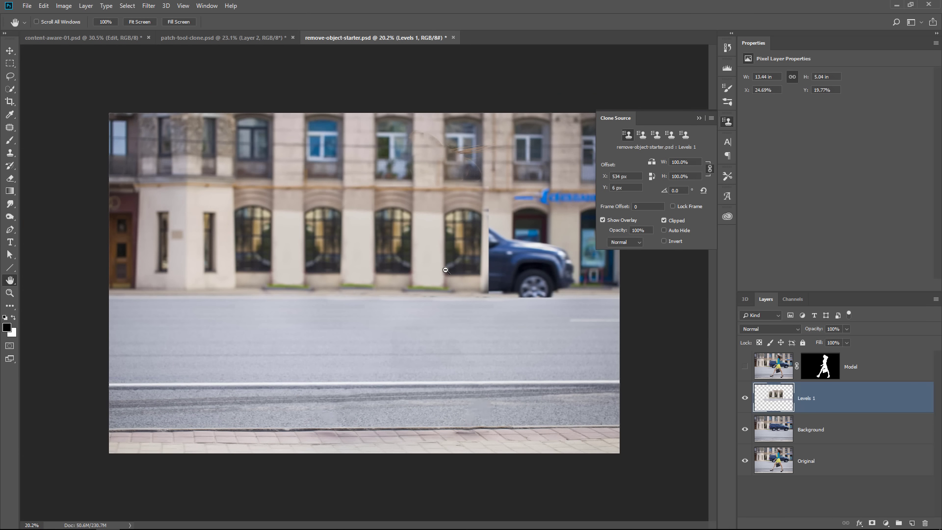
click(745, 371)
click(745, 371)
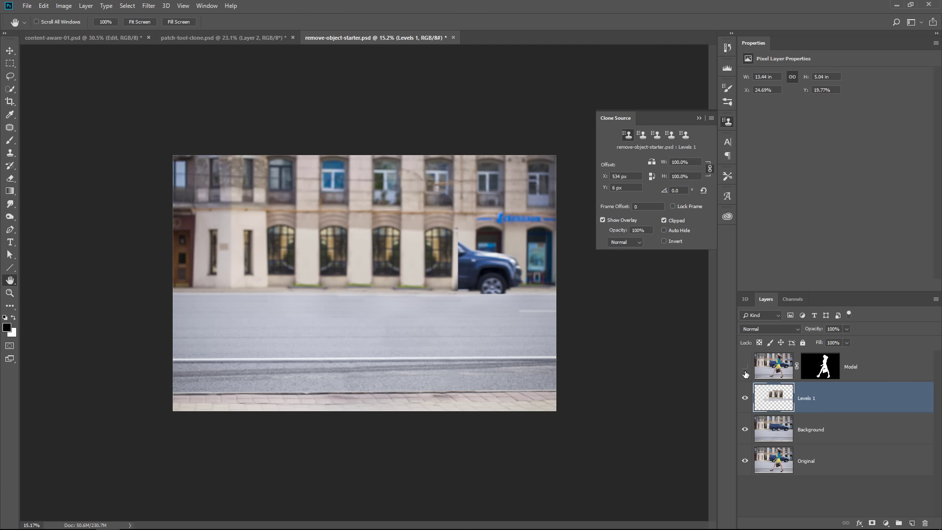
click(745, 371)
click(745, 371)
click(744, 371)
click(745, 372)
click(745, 372)
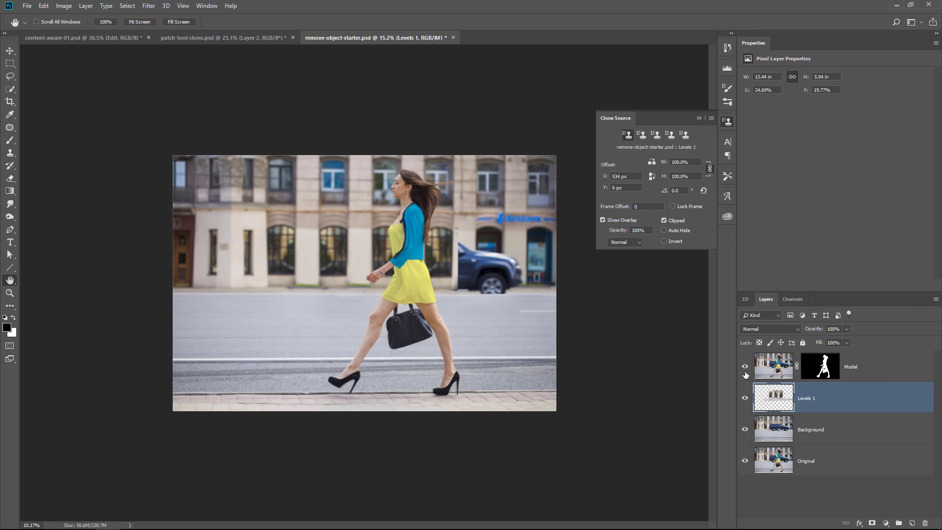
click(746, 372)
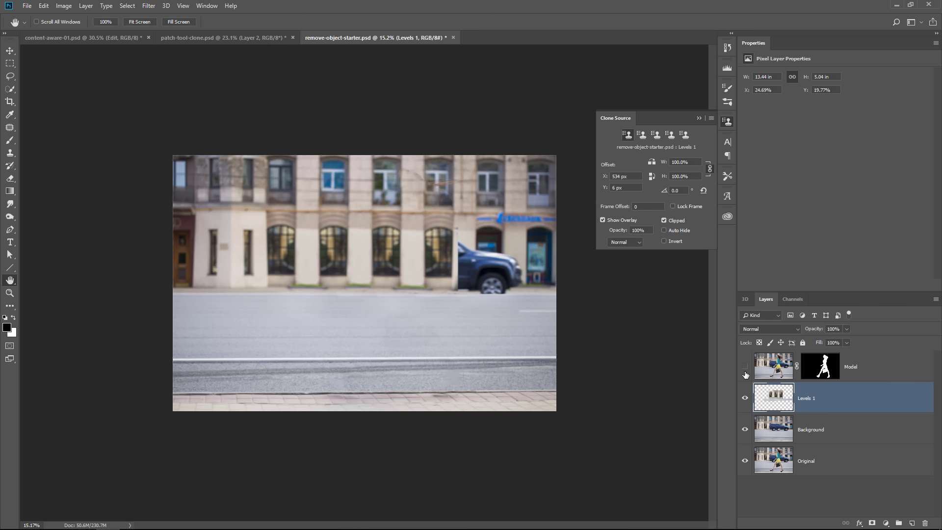
- Select the rightmost blue doorway and the curb strip below it with a rectangular marquee feathered by 3 px
click(10, 293)
click(554, 227)
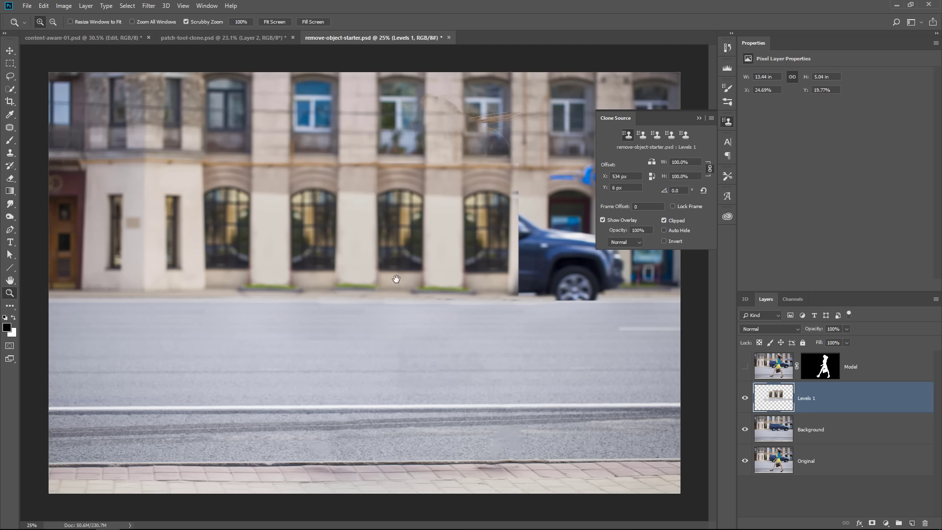
click(698, 119)
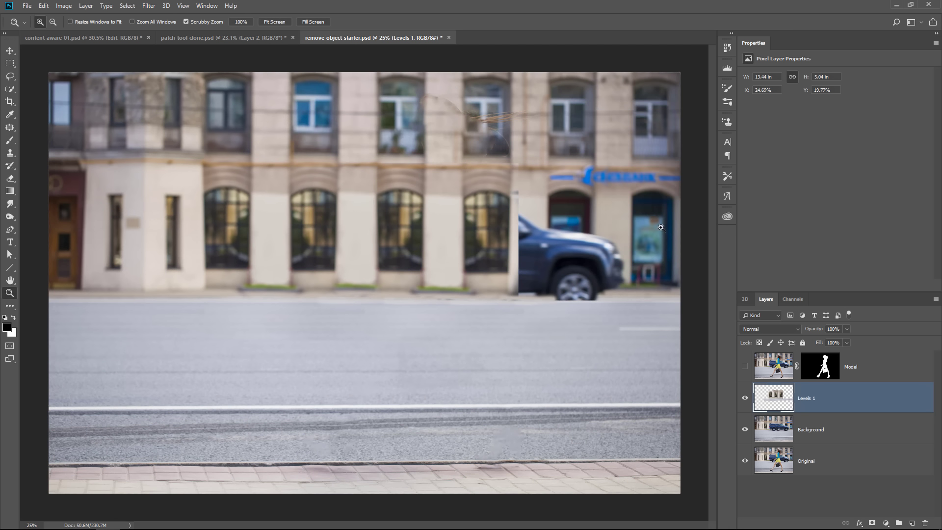
click(10, 63)
drag(628, 186, 610, 294)
key(shift)
key(shift)
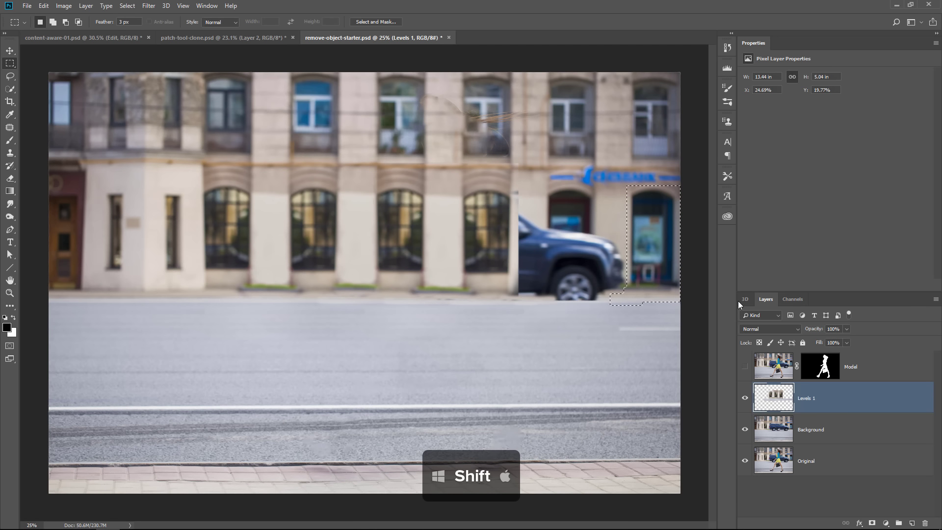
- Copy the selected doorway and curb from all visible layers and paste them in place on a new layer
click(40, 9)
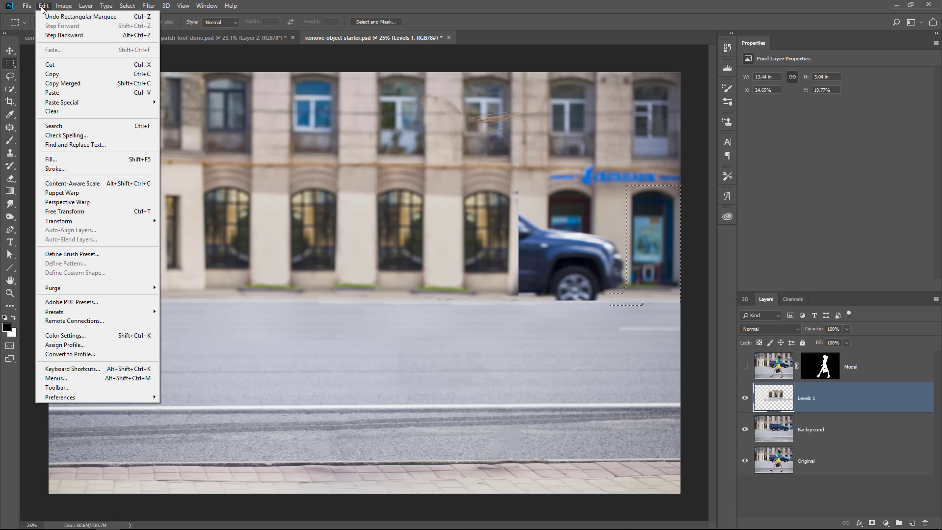
click(59, 83)
click(43, 7)
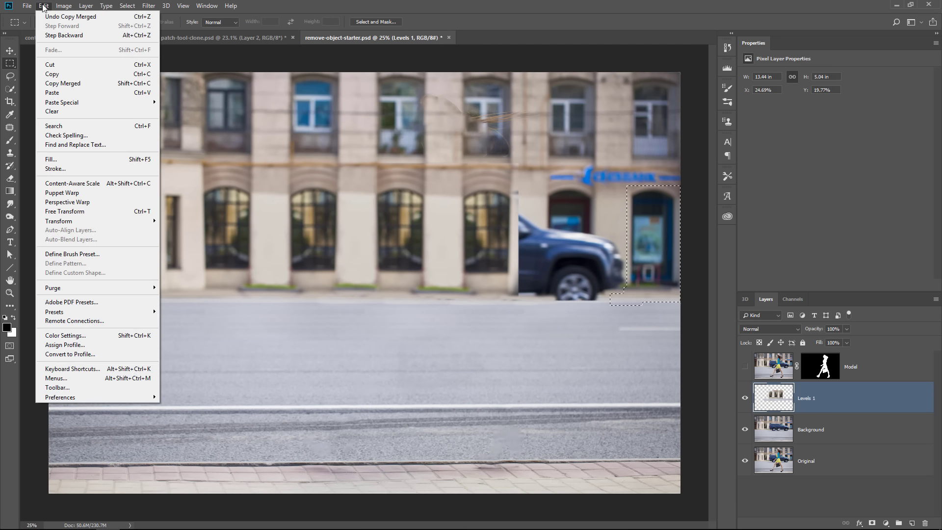
mouse_move(84, 90)
click(181, 91)
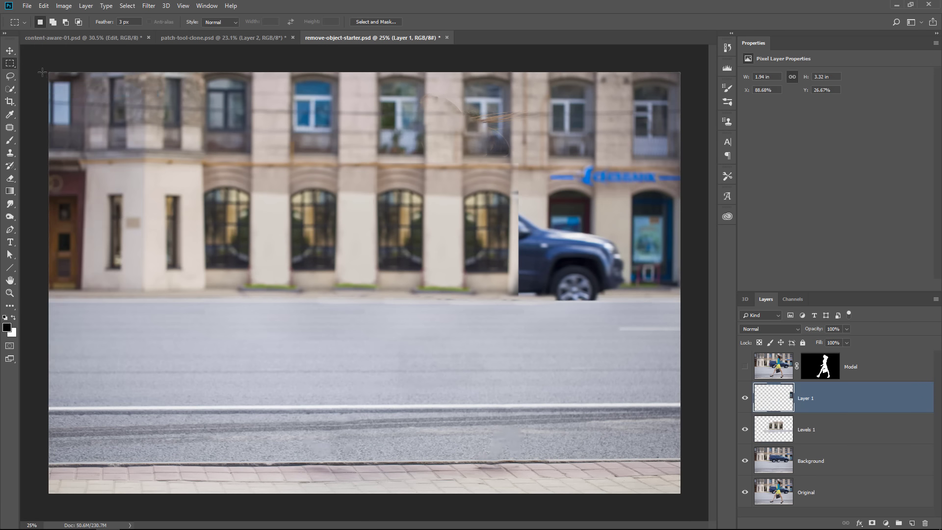
- Move the pasted doorway over the one behind the truck's hood, align it at reduced opacity with small nudges, and restore 100% opacity
click(9, 51)
drag(648, 247, 577, 265)
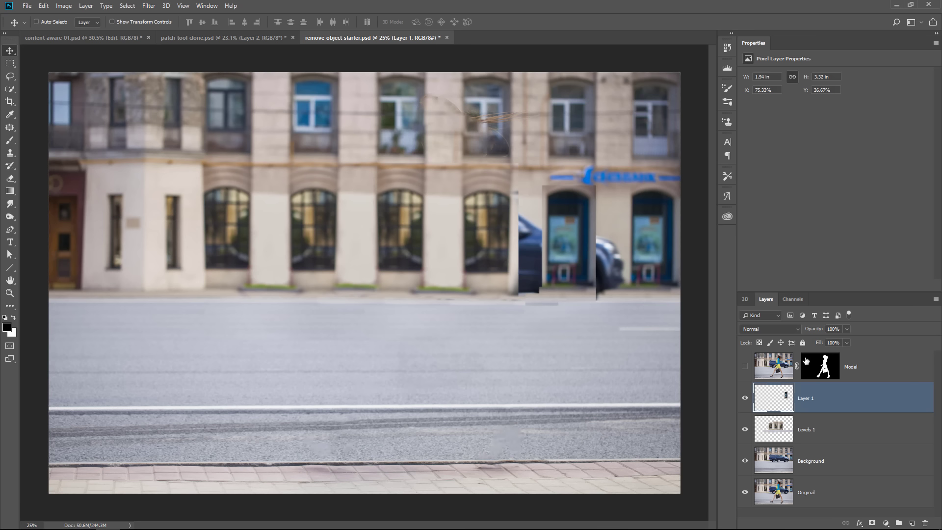
drag(807, 334, 807, 334)
key(Right)
key(Right)
key(Right)
key(Right)
key(Right)
key(Right)
key(Right)
key(Right)
key(Right)
key(Right)
key(Right)
key(Right)
key(Left)
key(Left)
key(Left)
key(Left)
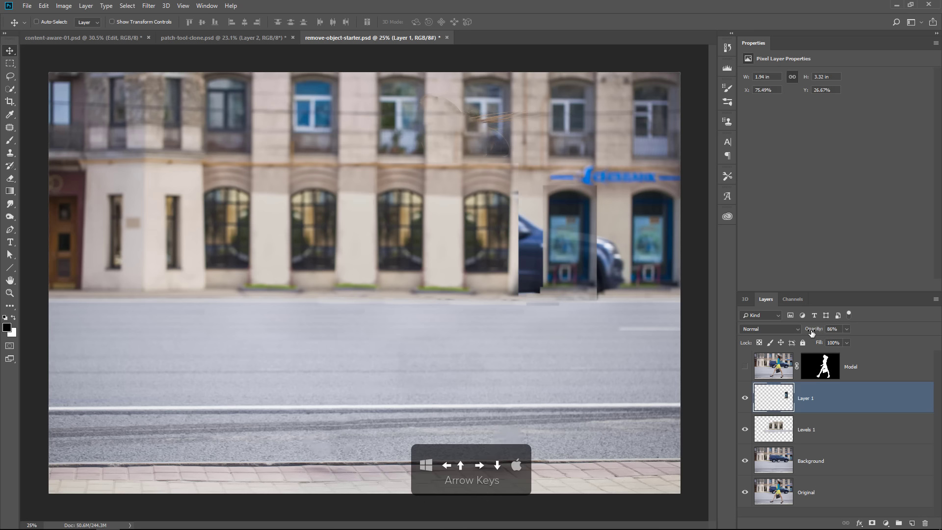
drag(907, 336, 923, 336)
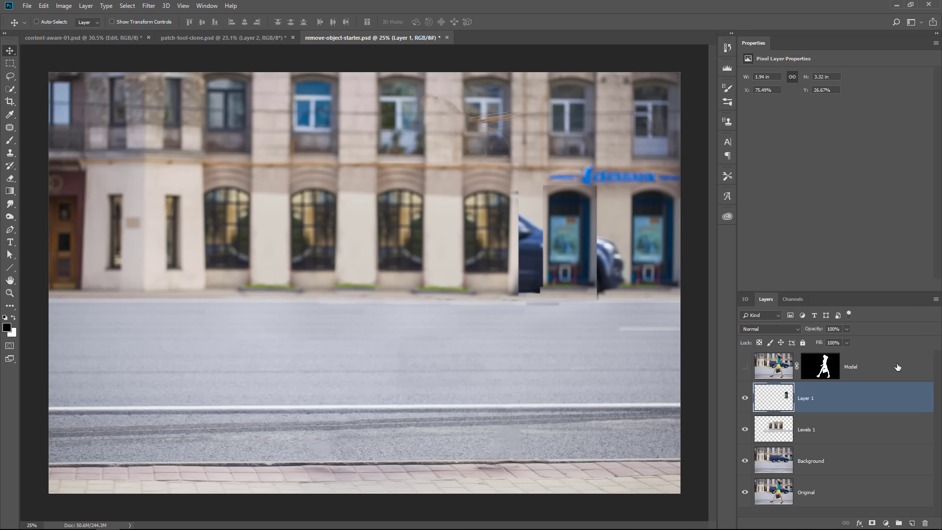
- Add a layer mask to Layer 1 that hides the entire doorway copy
alt+click(873, 524)
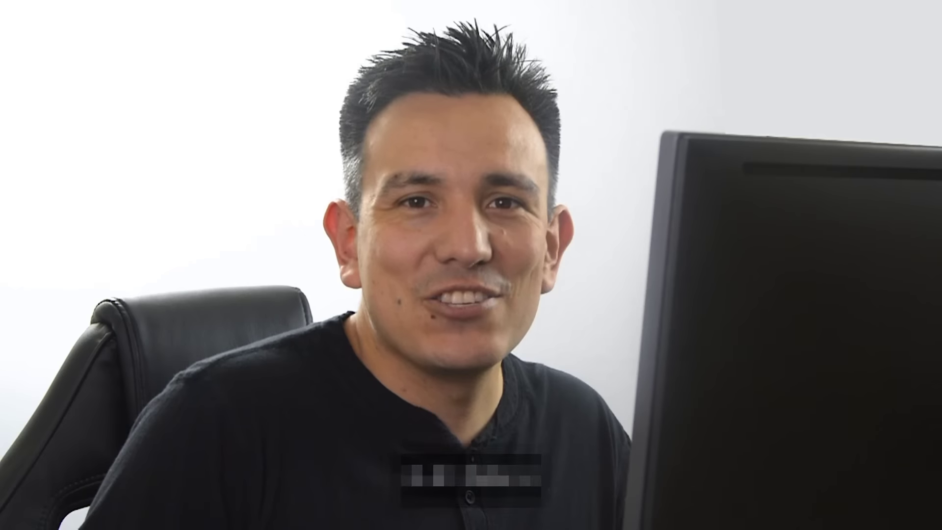